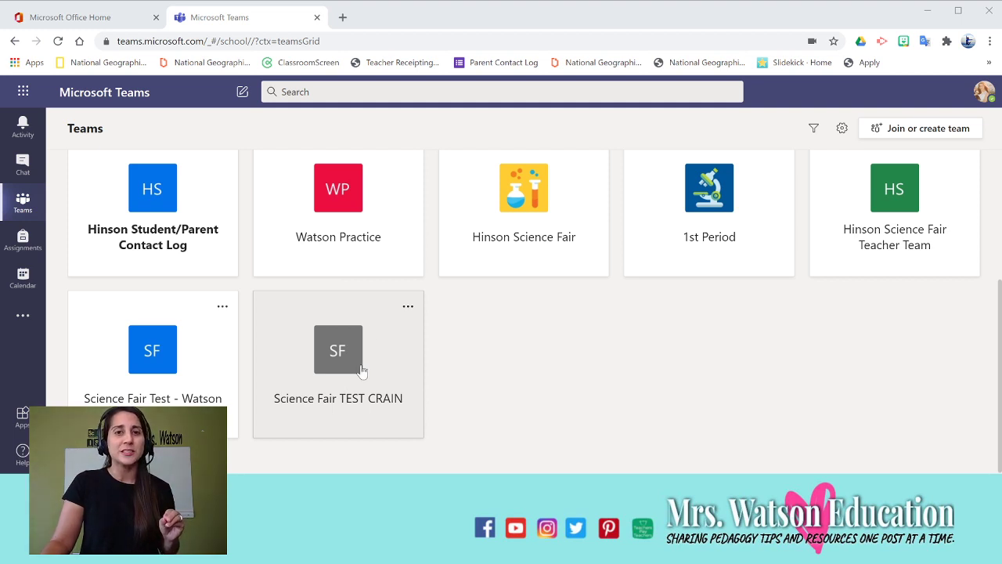
Step: Open the Class Notebook of the grey Science Fair TEST team and show its list of sections and pages
left_click(339, 347)
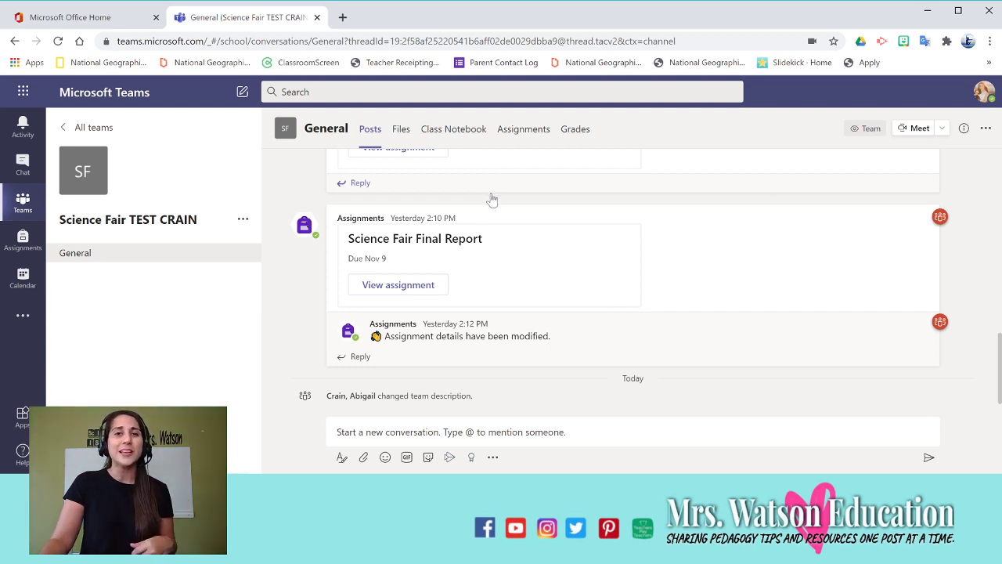
scroll(491, 199, "up", 3)
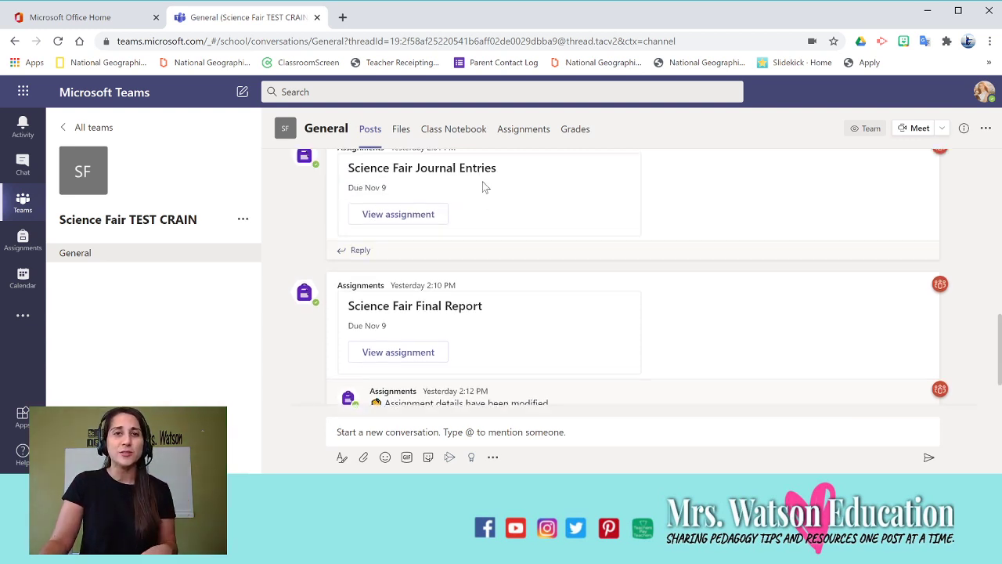
left_click(462, 133)
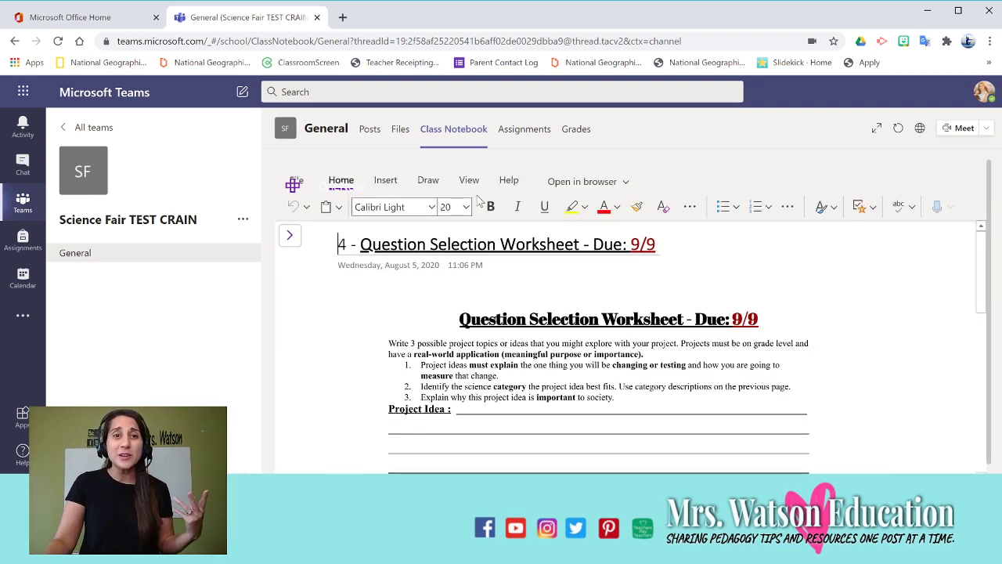
left_click(289, 235)
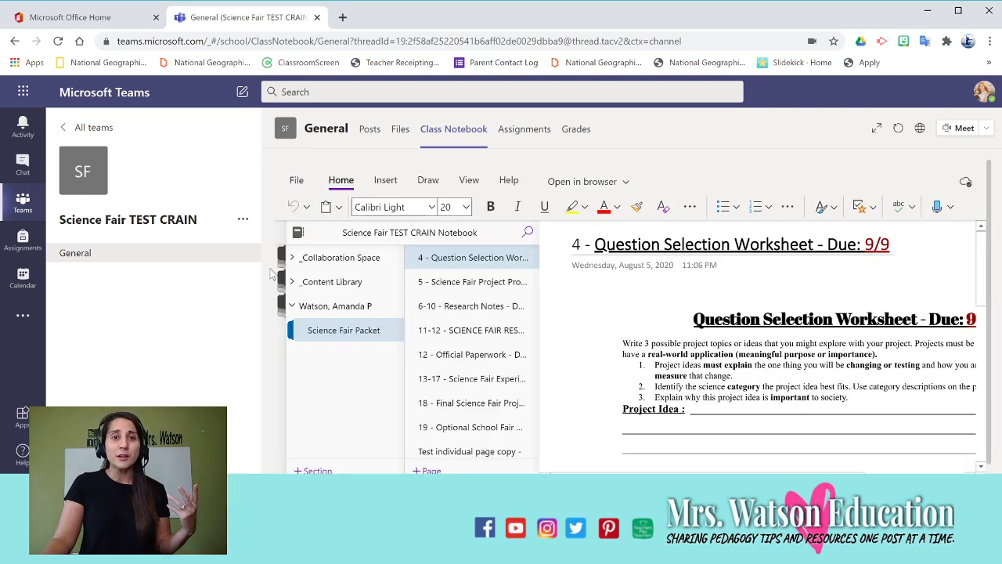
Step: Expand the _Content Library and the student's individual section group in the class notebook
left_click(292, 307)
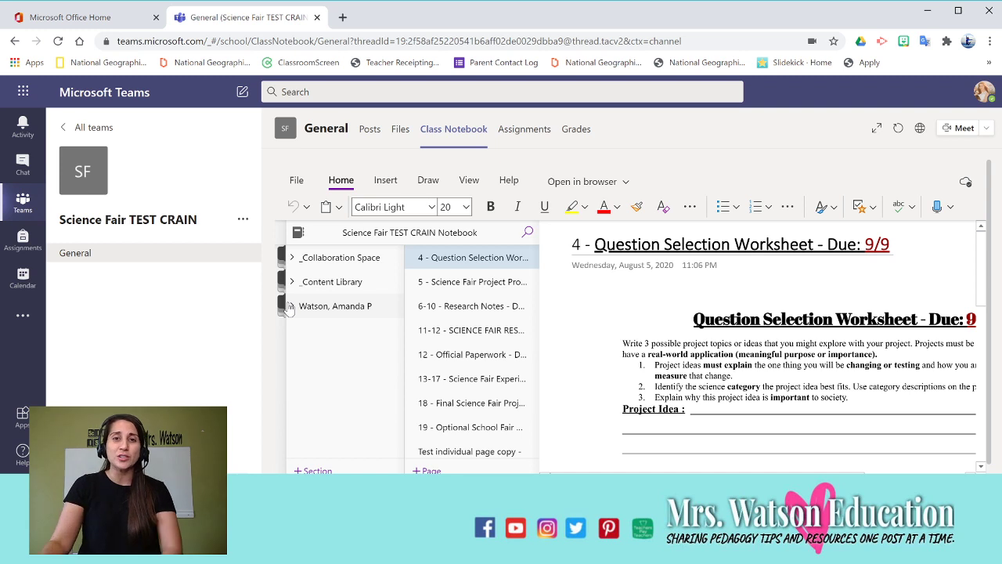
left_click(288, 308)
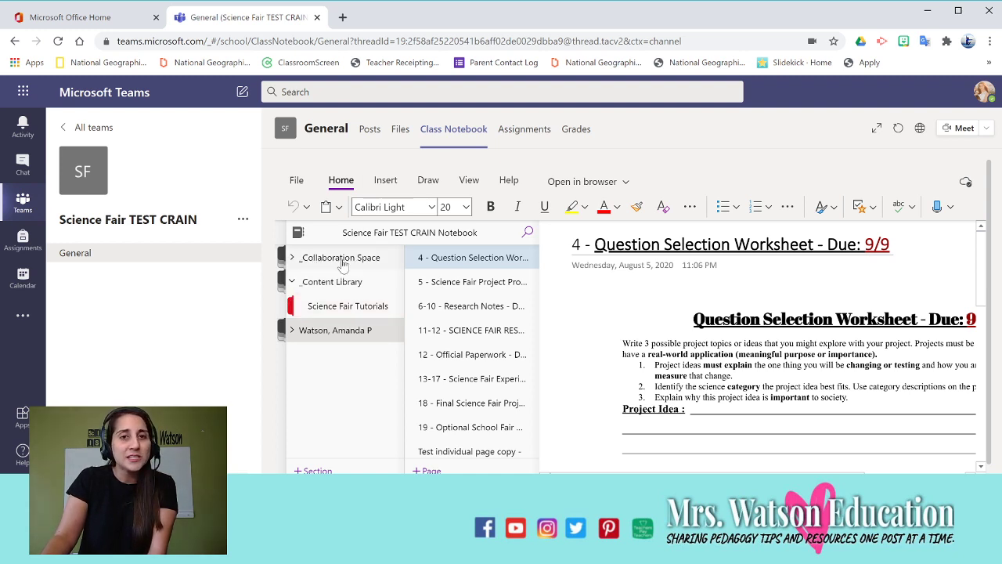
left_click(291, 329)
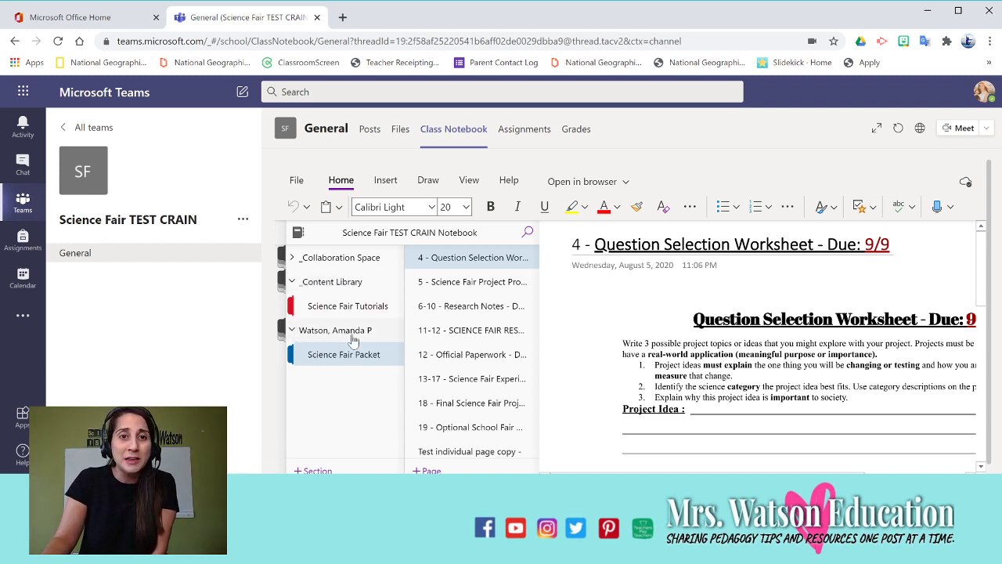
Step: Examine the Science Fair Tutorials pages, from the 0-3 OneNote tutorial through the 6-10 Research Notes directions and its embedded video
left_click(322, 305)
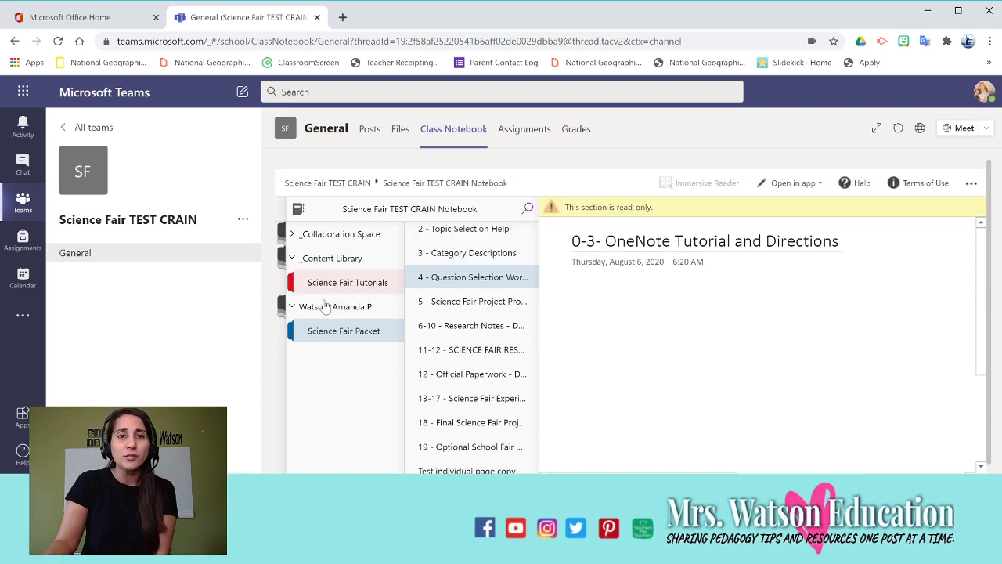
left_click(483, 259)
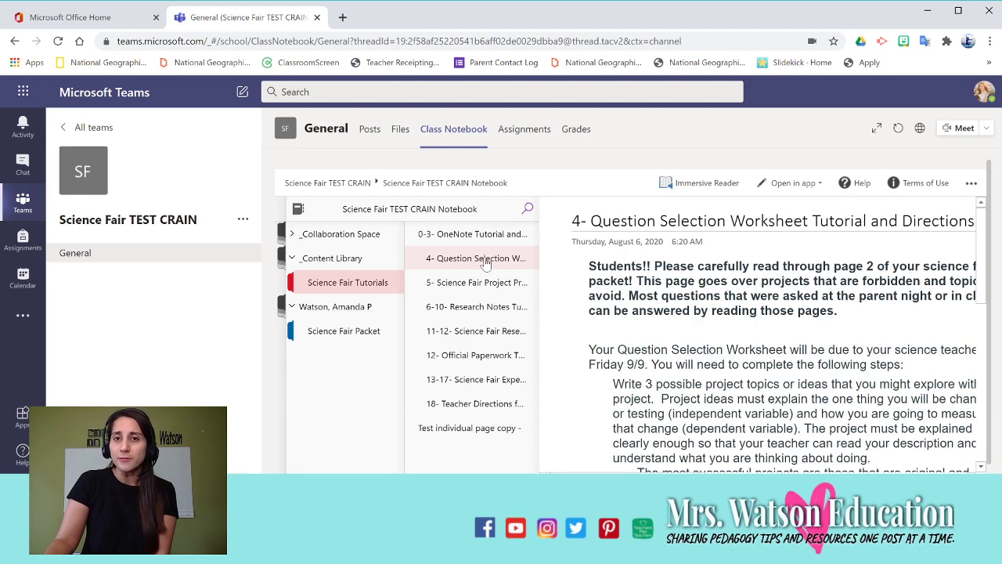
left_click(479, 234)
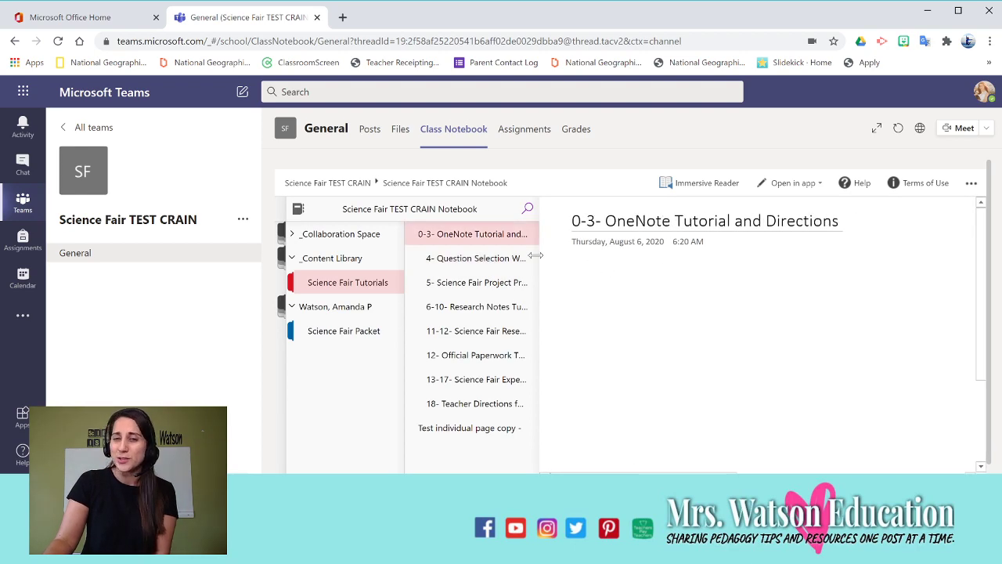
left_click(475, 265)
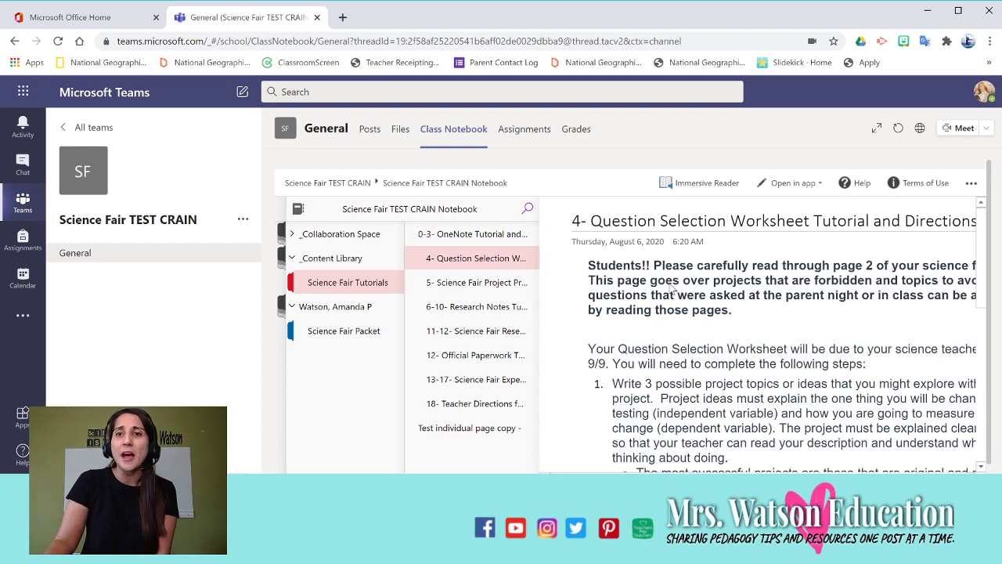
left_click(480, 283)
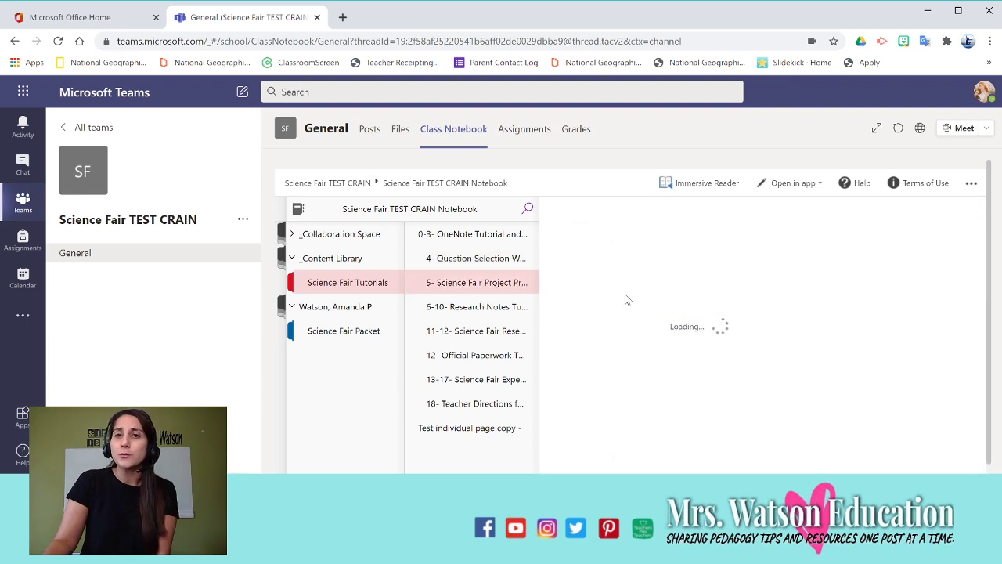
left_click(462, 306)
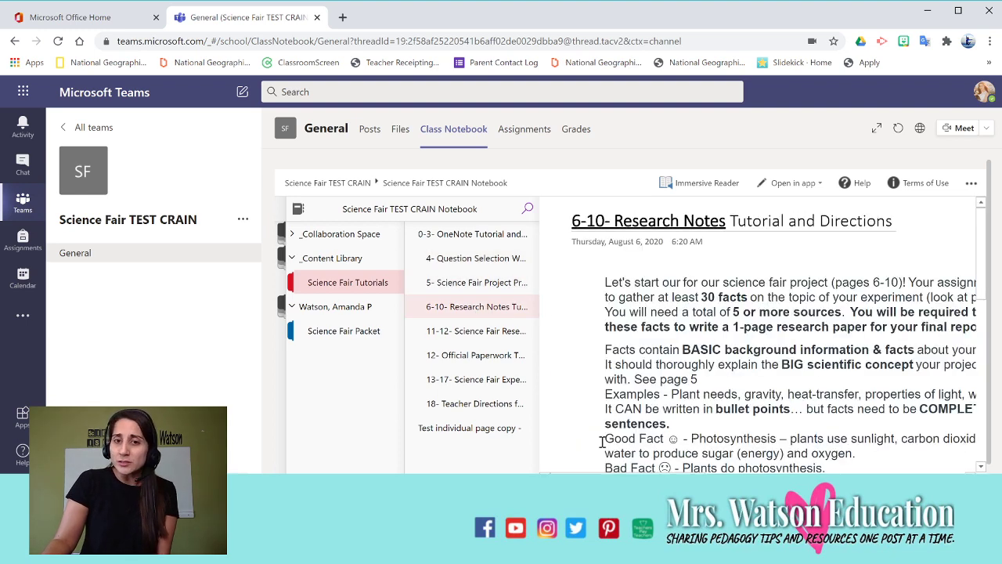
scroll(895, 344, "down", 3)
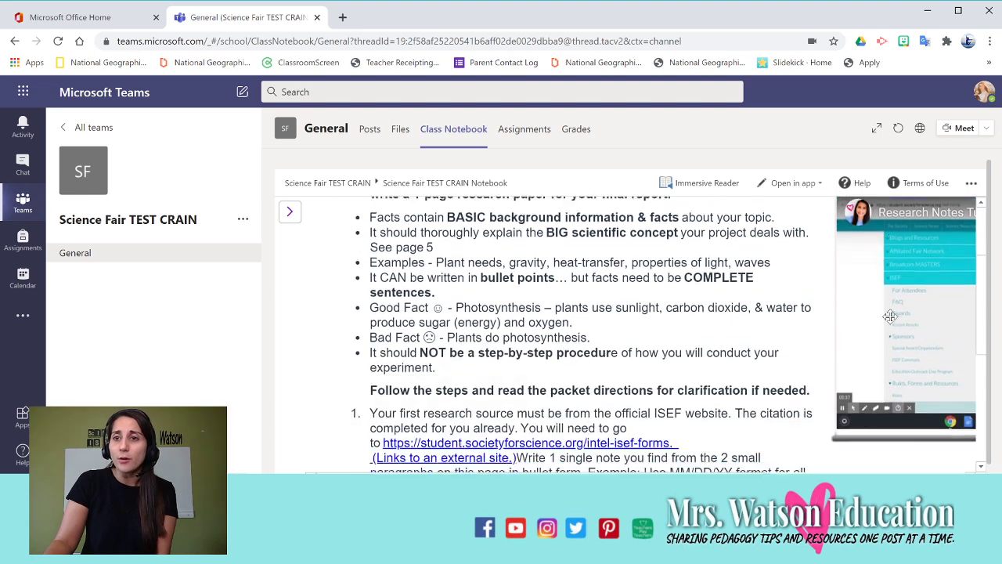
scroll(892, 365, "up", 3)
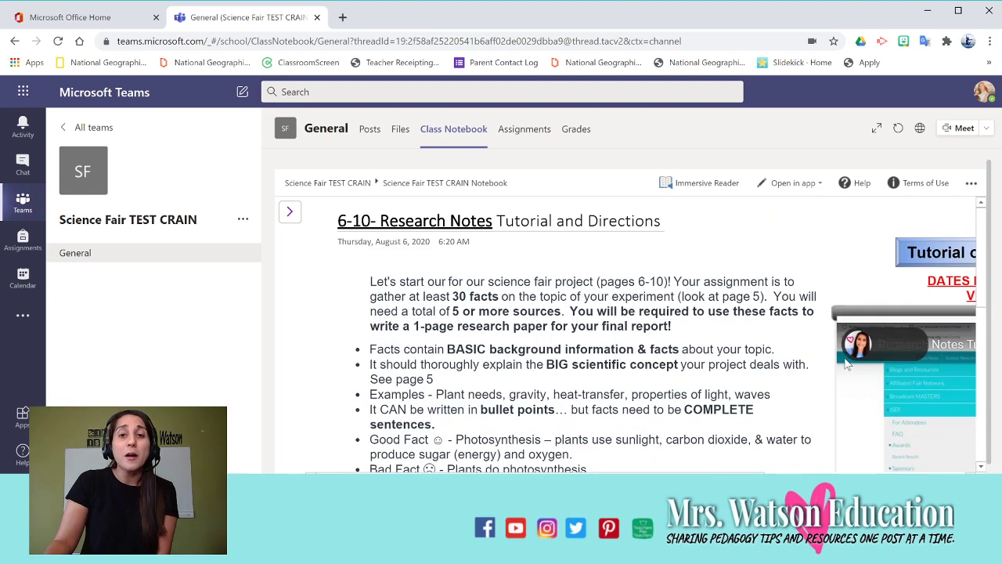
Step: Open the "4- Question Selection Worksheet Tutorial and Directions" page and display it in Immersive Reader
left_click(291, 213)
left_click(448, 258)
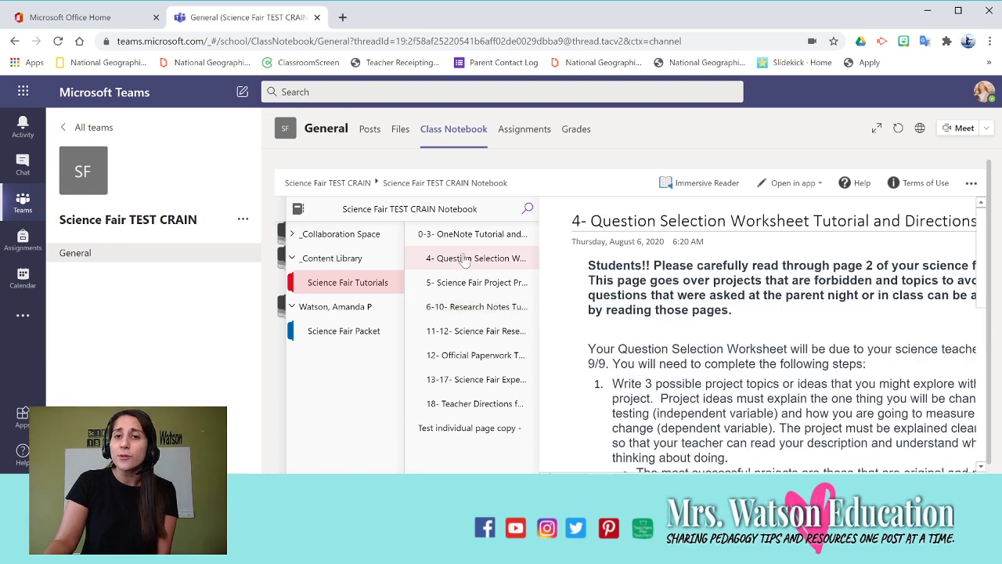
left_click(793, 316)
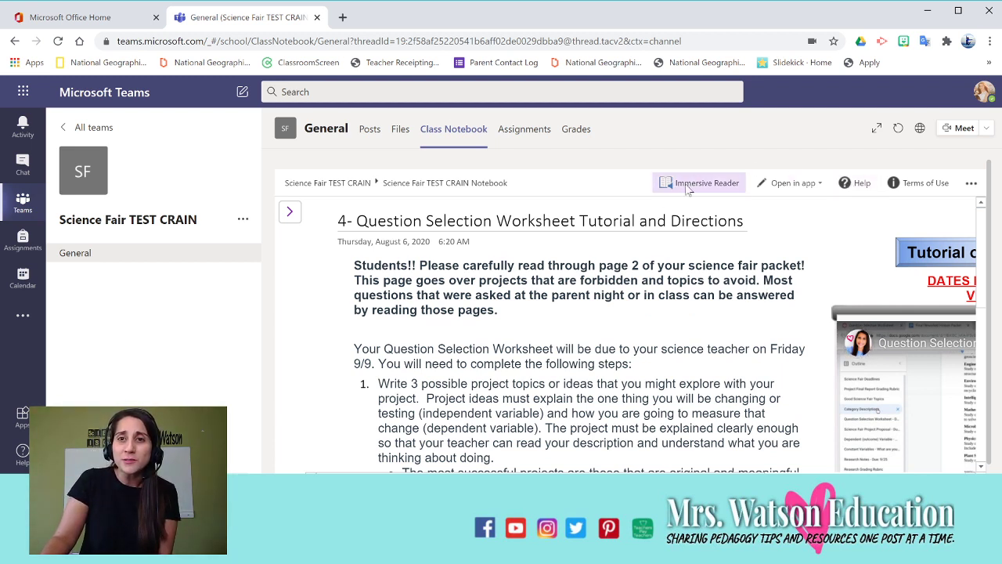
left_click(688, 187)
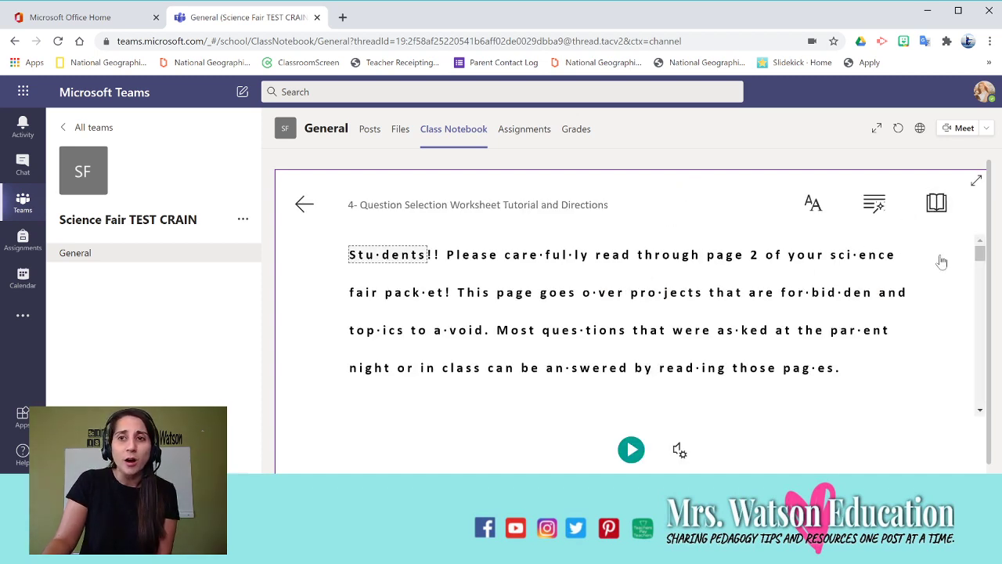
Step: Turn off syllable splitting in the Immersive Reader grammar options and return to the text
left_click(942, 208)
left_click(874, 204)
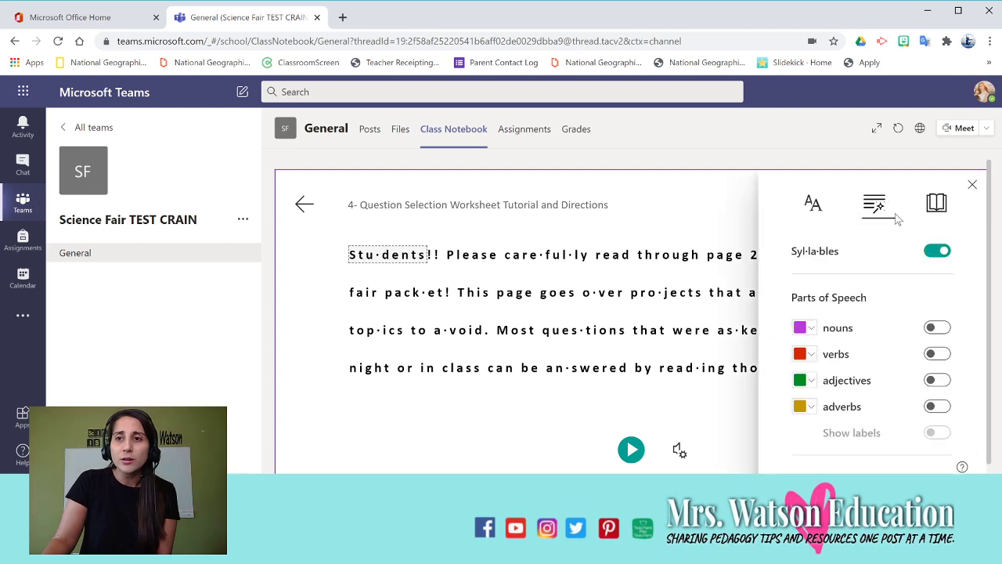
left_click(938, 252)
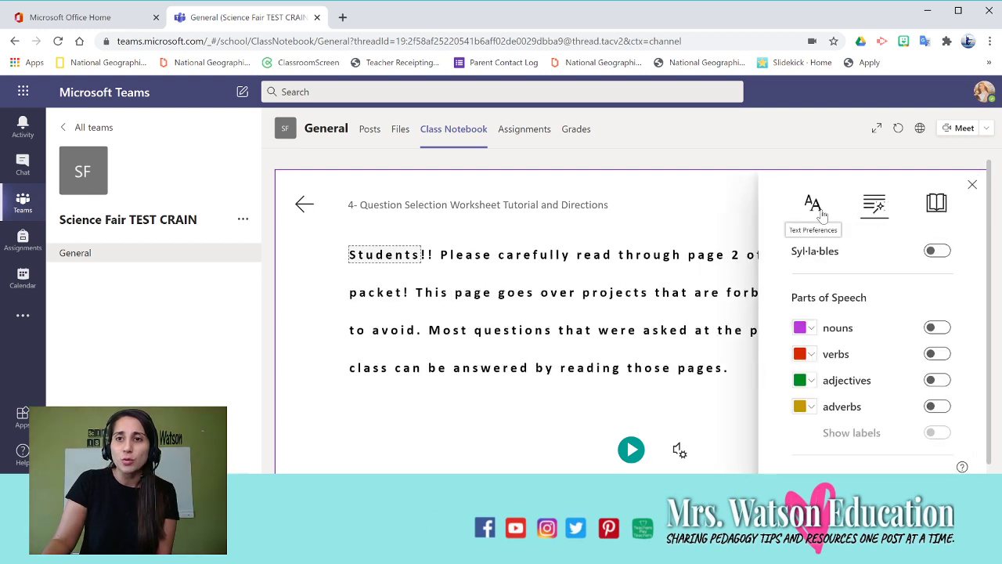
left_click(814, 210)
left_click(730, 215)
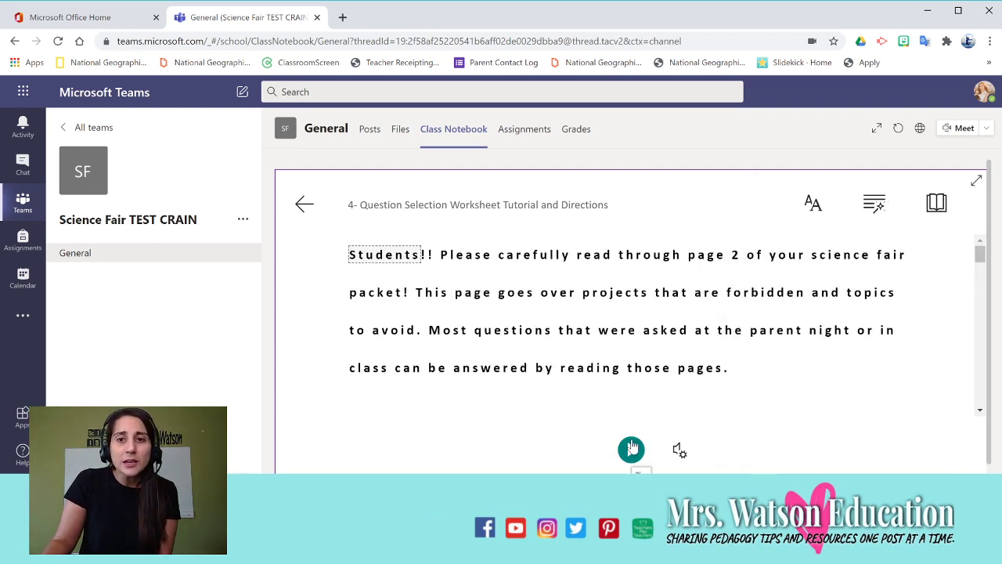
Step: Listen to the beginning of the directions read aloud, pausing within the first sentence
left_click(632, 448)
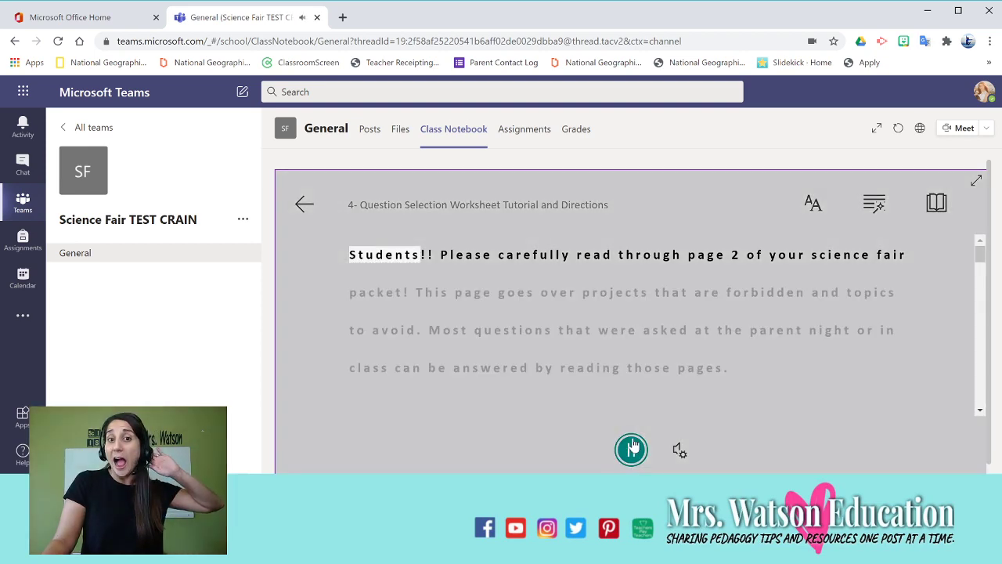
left_click(631, 449)
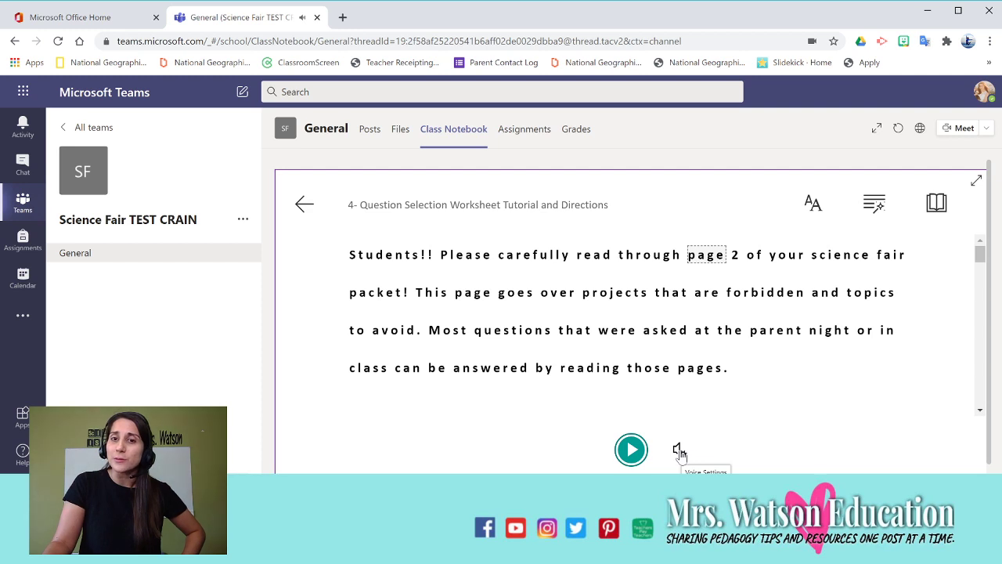
Step: Set the read-aloud voice to Female at speed 1.5 and listen to a short stretch of the text
left_click(680, 451)
left_click(632, 275)
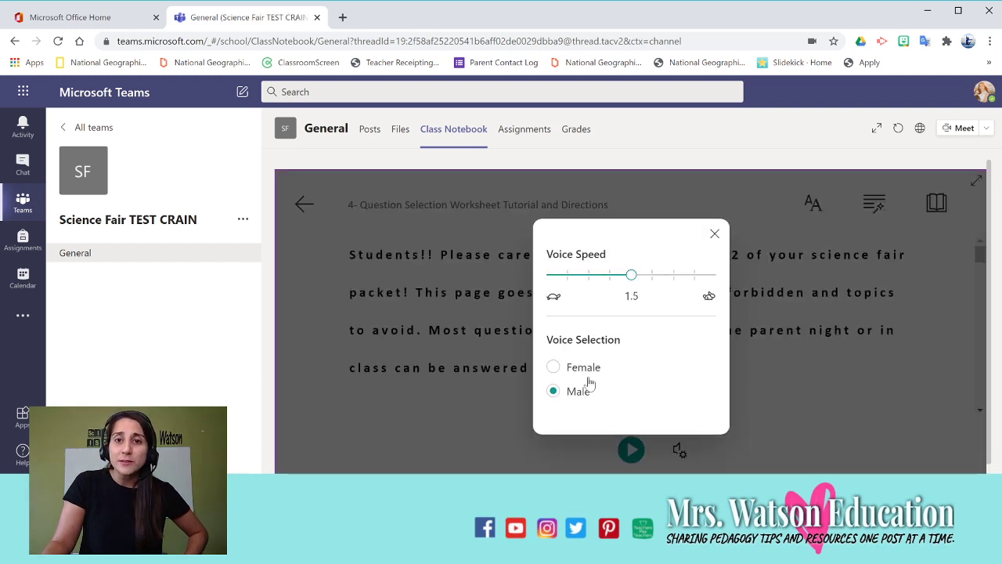
left_click(587, 368)
left_click(632, 453)
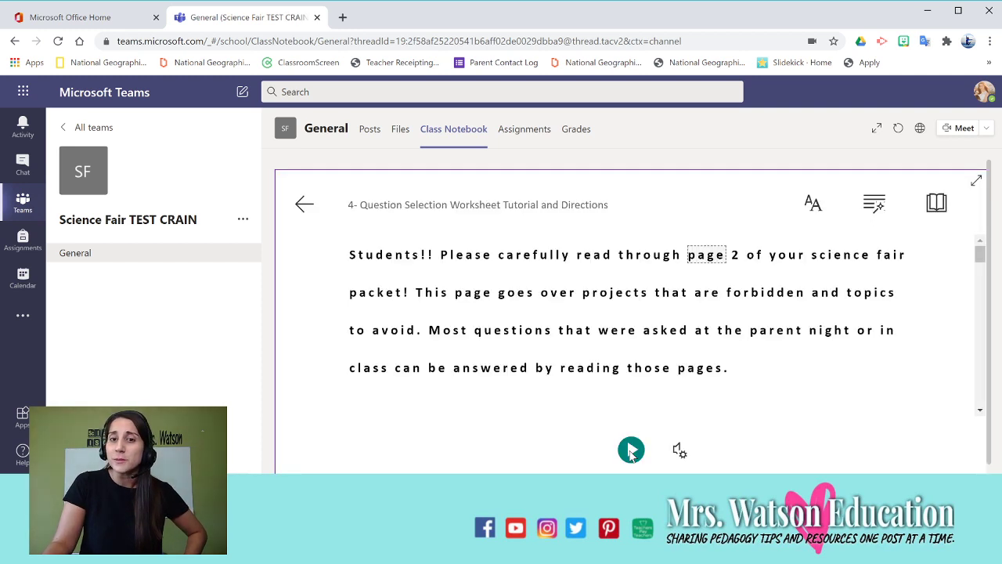
left_click(631, 453)
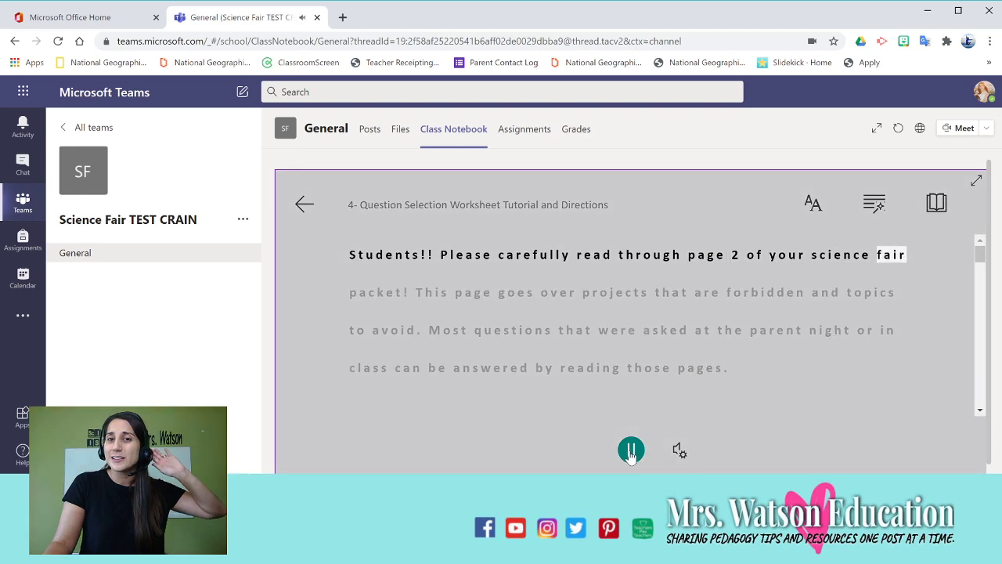
left_click(631, 452)
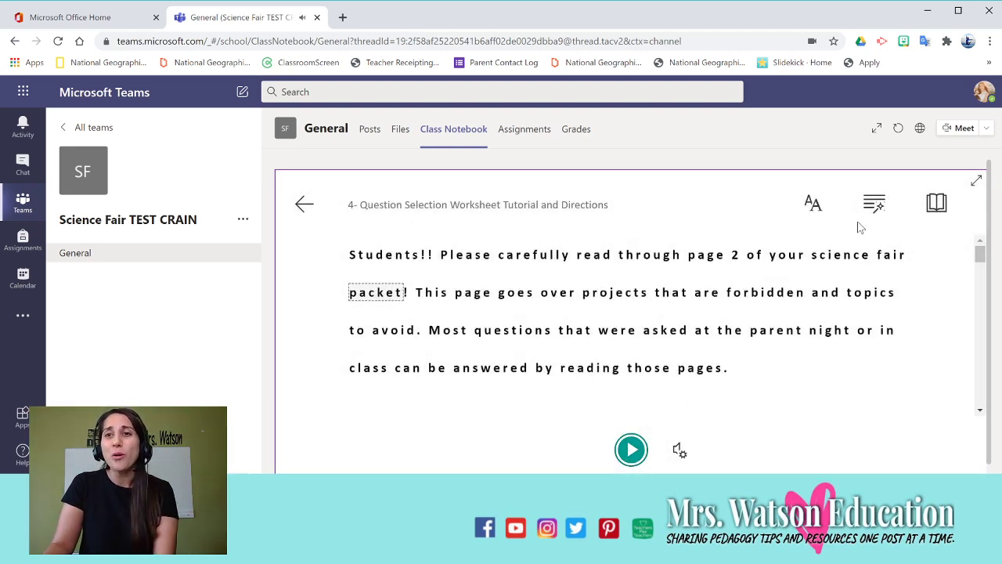
Step: Try the Sitka font for the Immersive Reader text, then set the font to Comic Sans
left_click(814, 205)
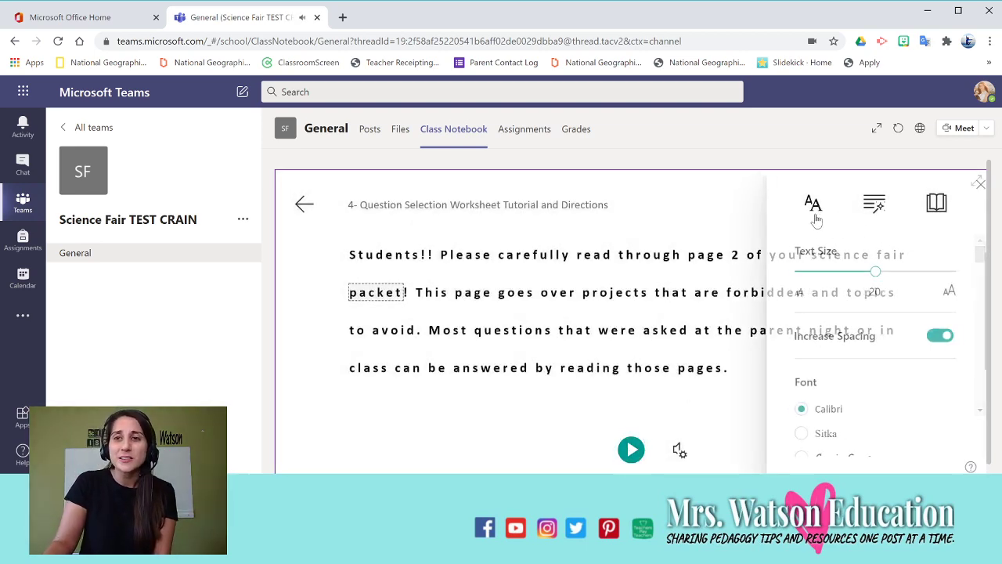
left_click(794, 434)
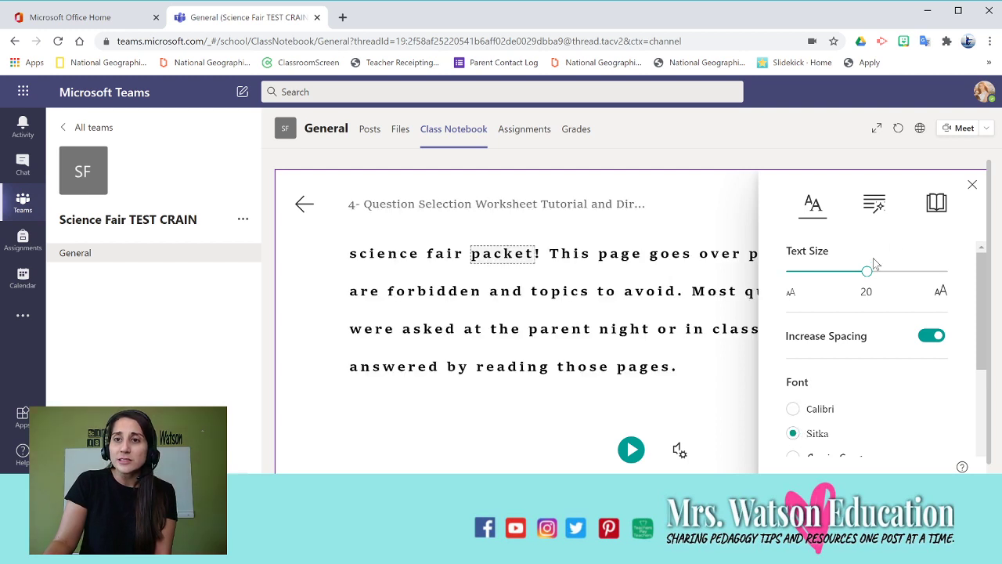
scroll(890, 272, "down", 3)
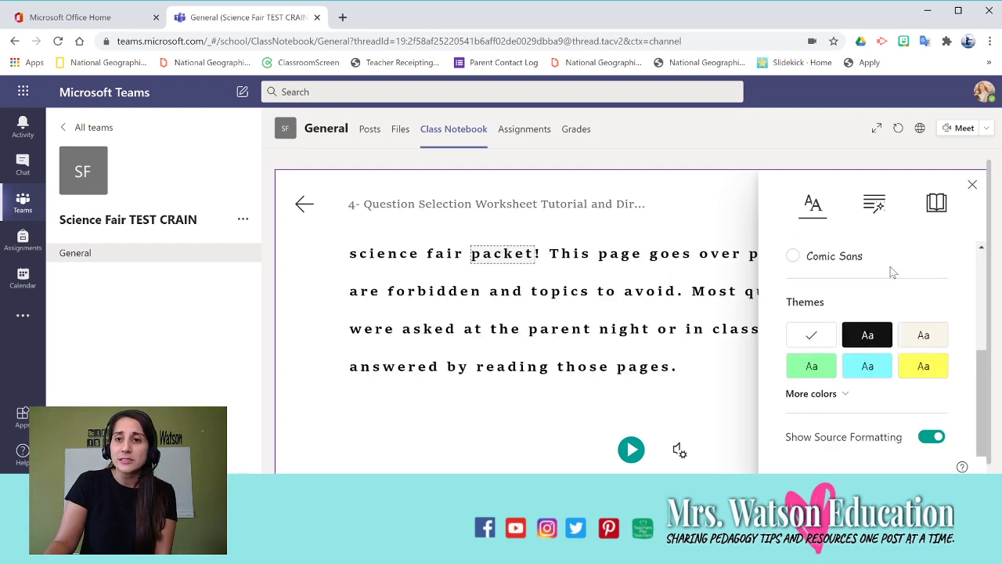
scroll(891, 273, "up", 3)
left_click(829, 390)
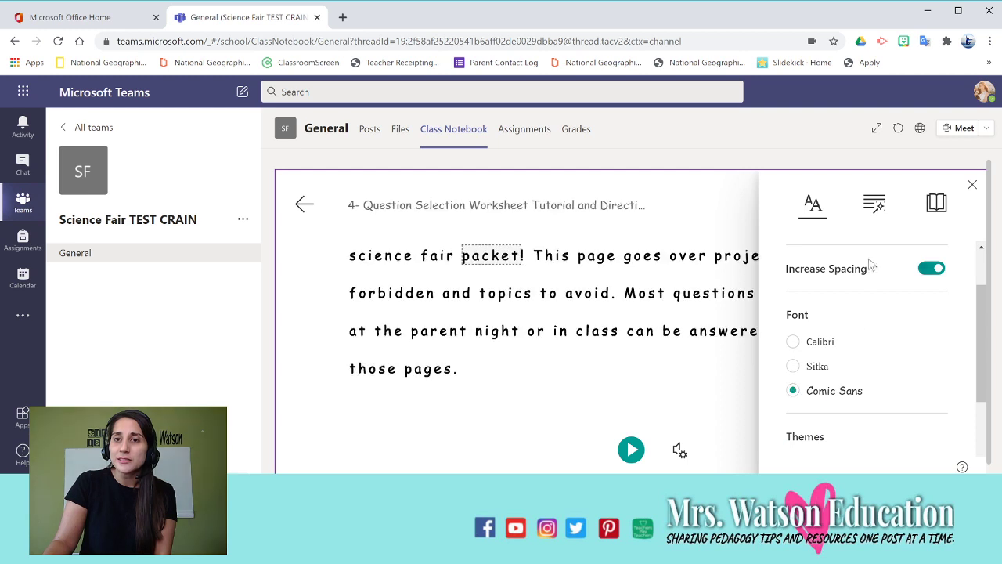
Step: Turn off increased spacing and set the Immersive Reader text size to 28
scroll(875, 235, "up", 2)
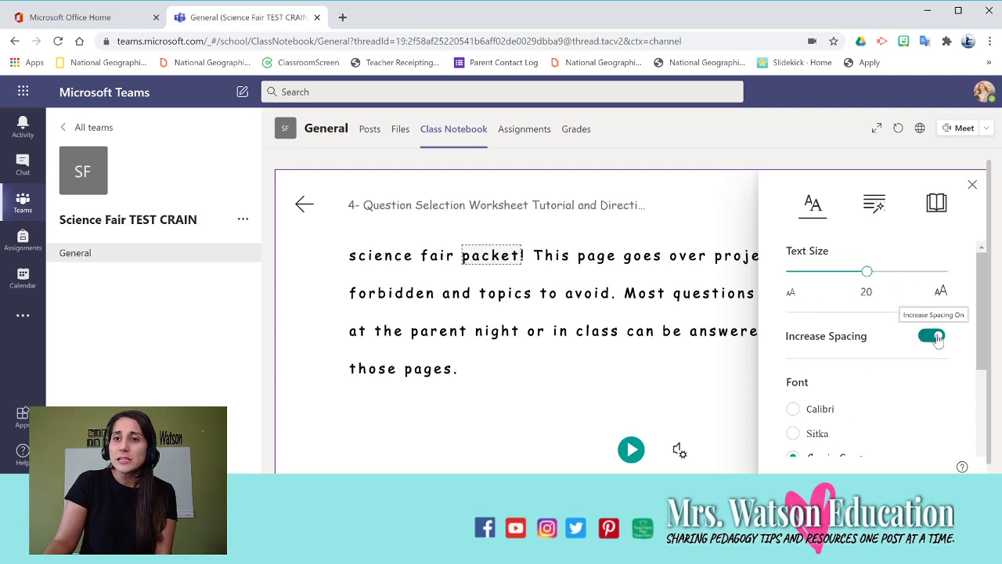
left_click(937, 339)
left_click_drag(867, 270, 910, 270)
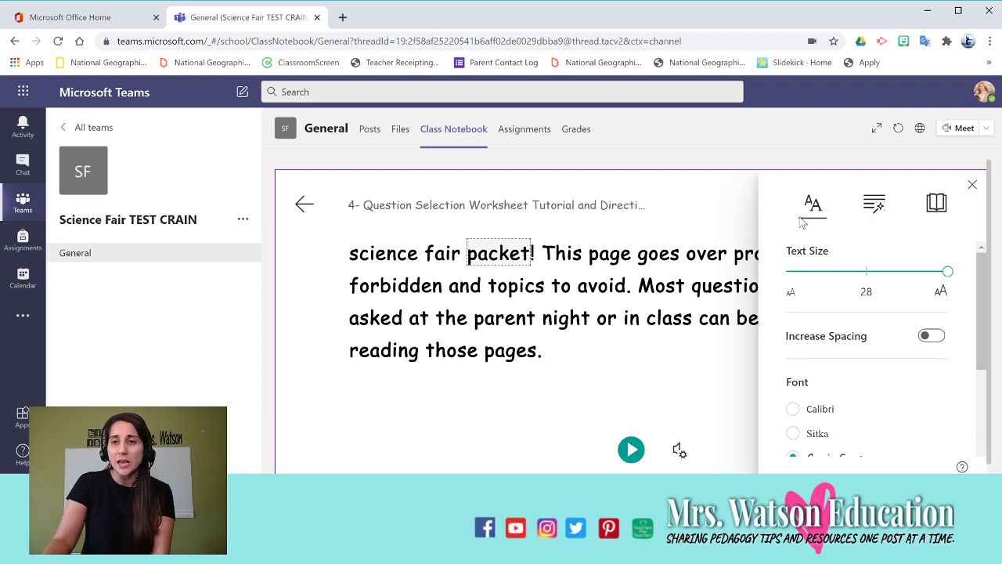
Step: Turn on syllable splitting for the text in the grammar options
left_click(873, 207)
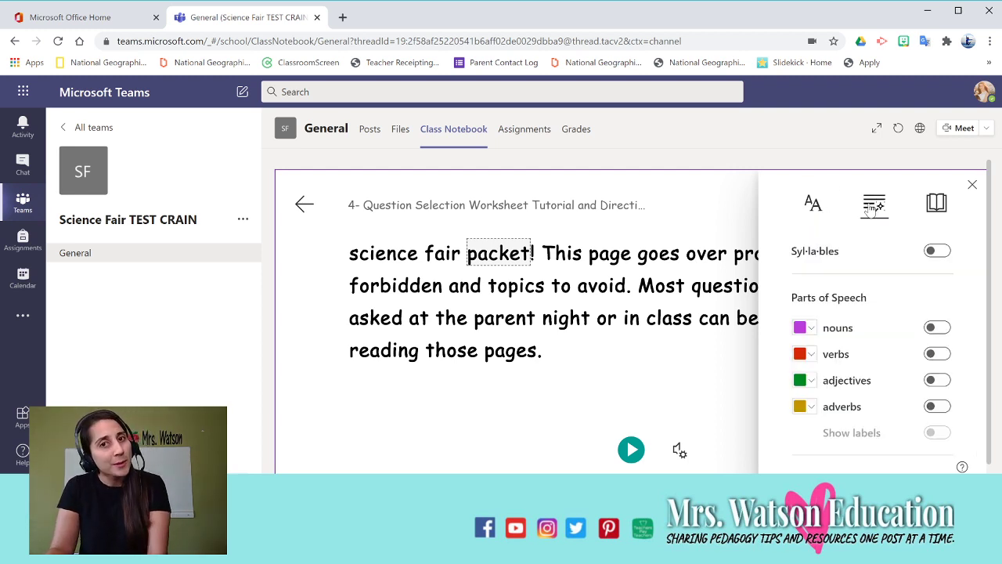
left_click(938, 253)
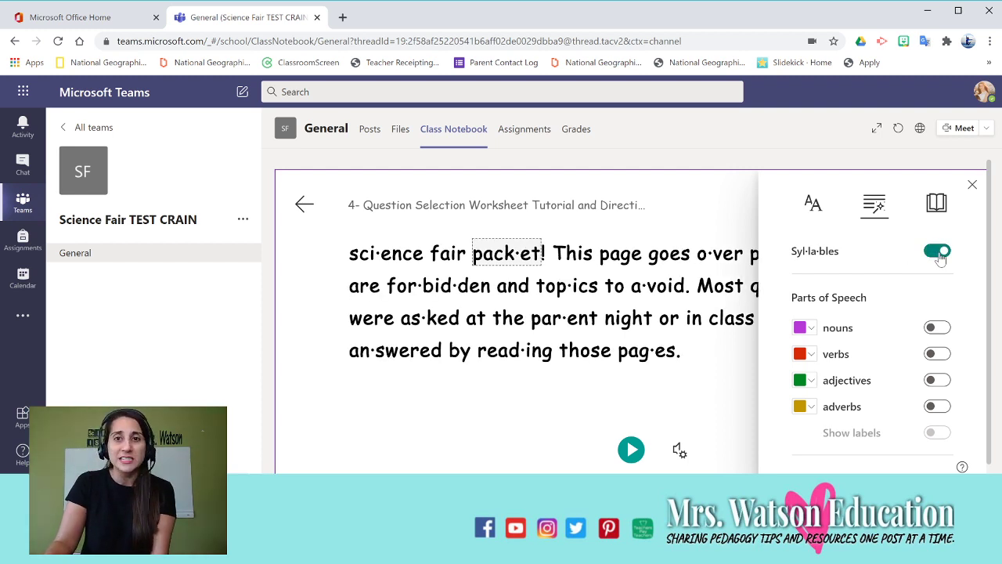
Step: Highlight the nouns and verbs in the text and show their part-of-speech labels
left_click(932, 328)
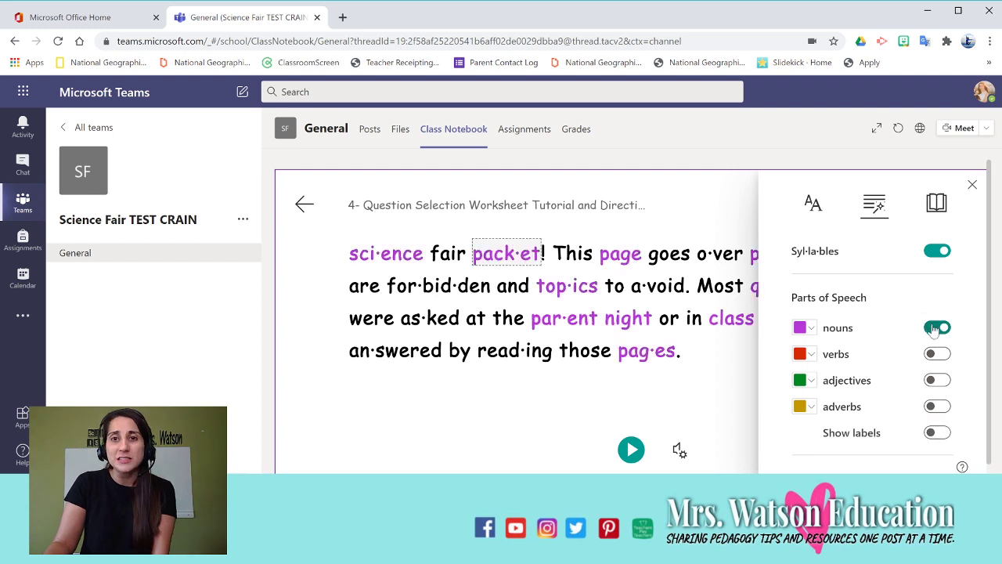
left_click(929, 355)
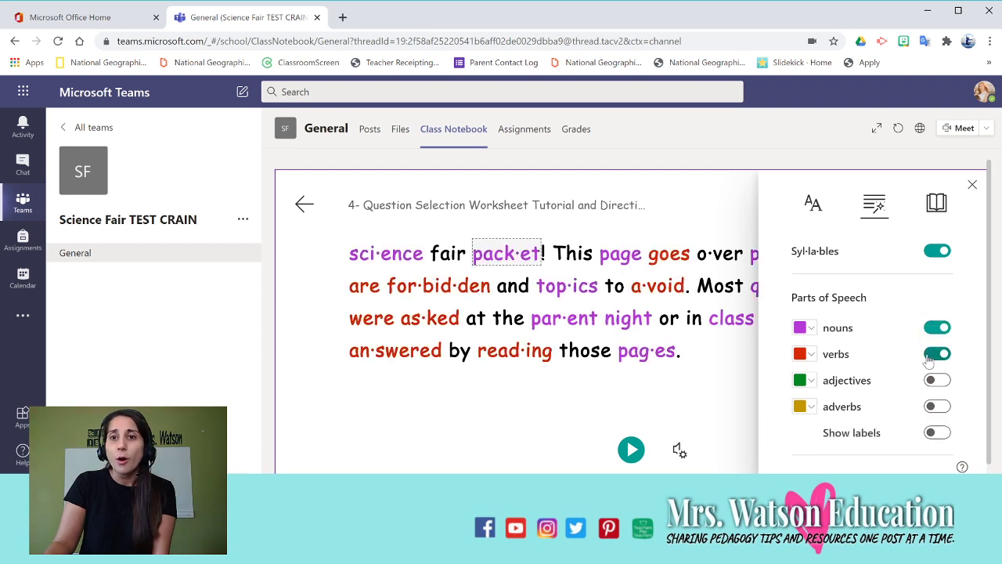
left_click(935, 435)
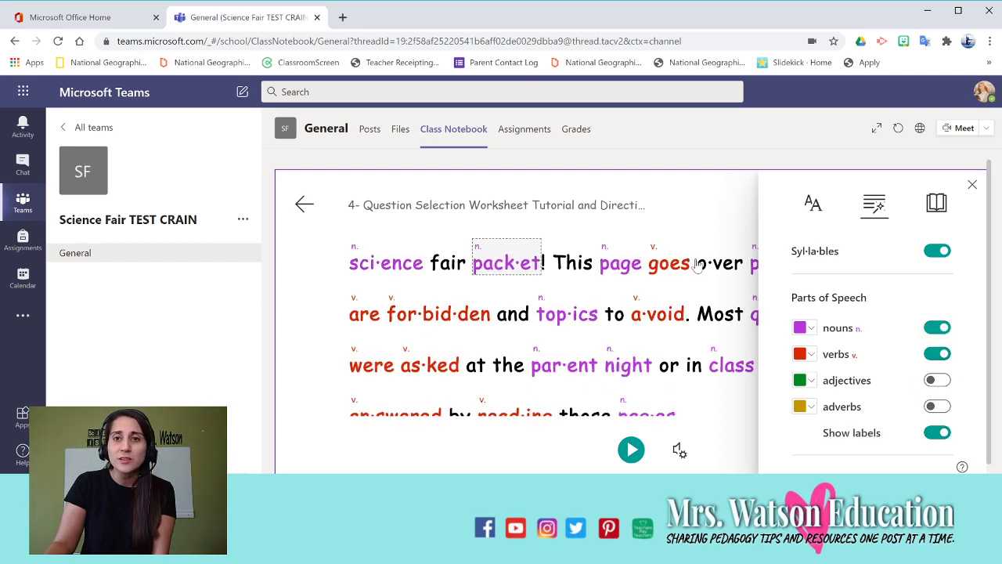
Step: Turn off the part-of-speech labels, the verb and noun highlighting, and the syllable splitting
left_click(935, 432)
left_click(932, 353)
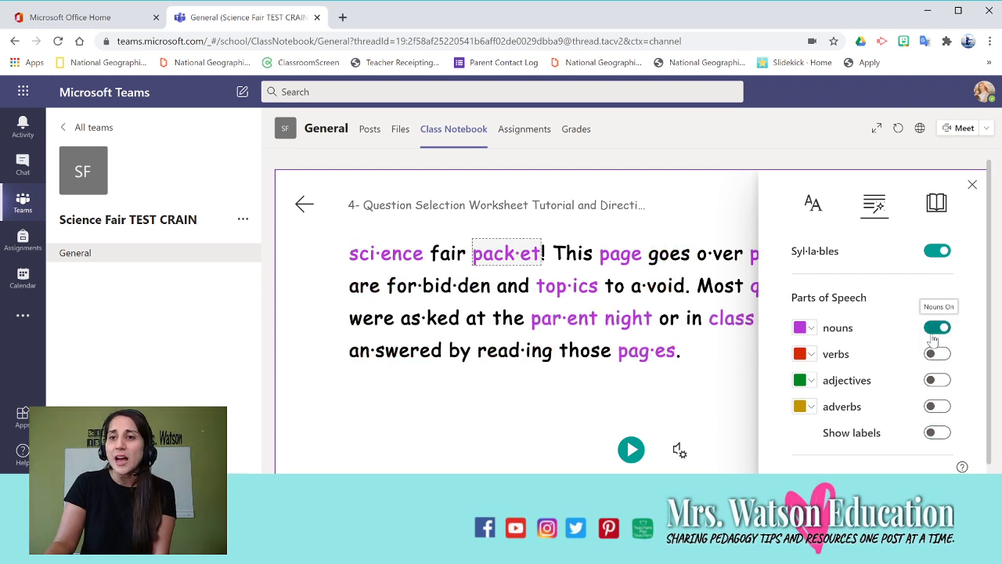
left_click(935, 329)
left_click(935, 252)
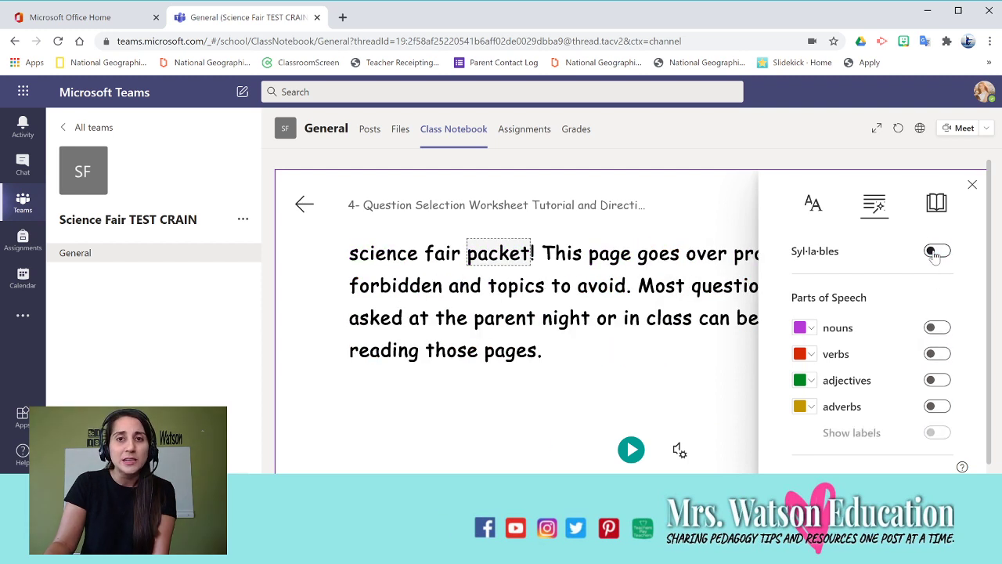
Step: Switch Picture Dictionary off and back on in the reading options, and view the pictures for "questions" and "page"
left_click(937, 205)
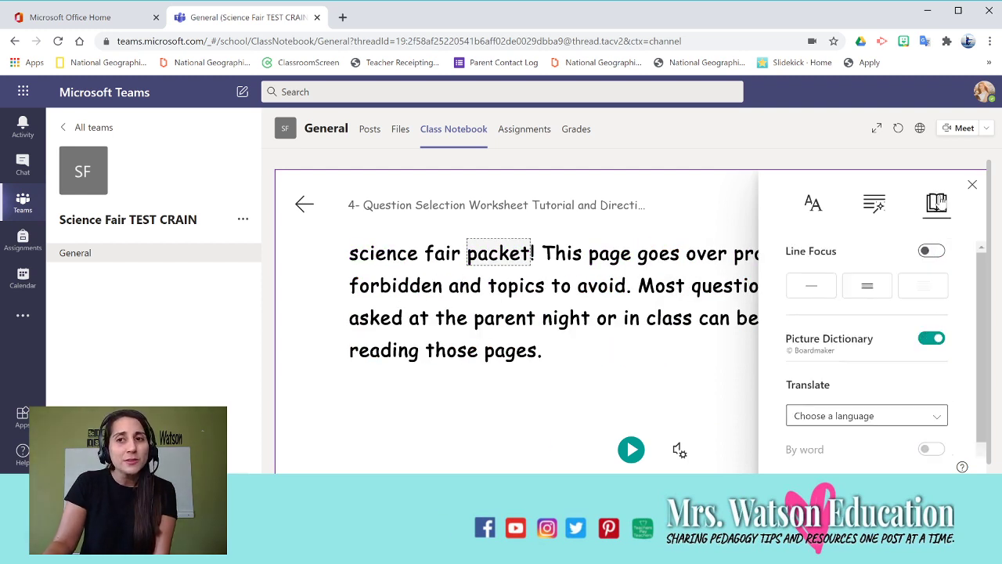
left_click(925, 343)
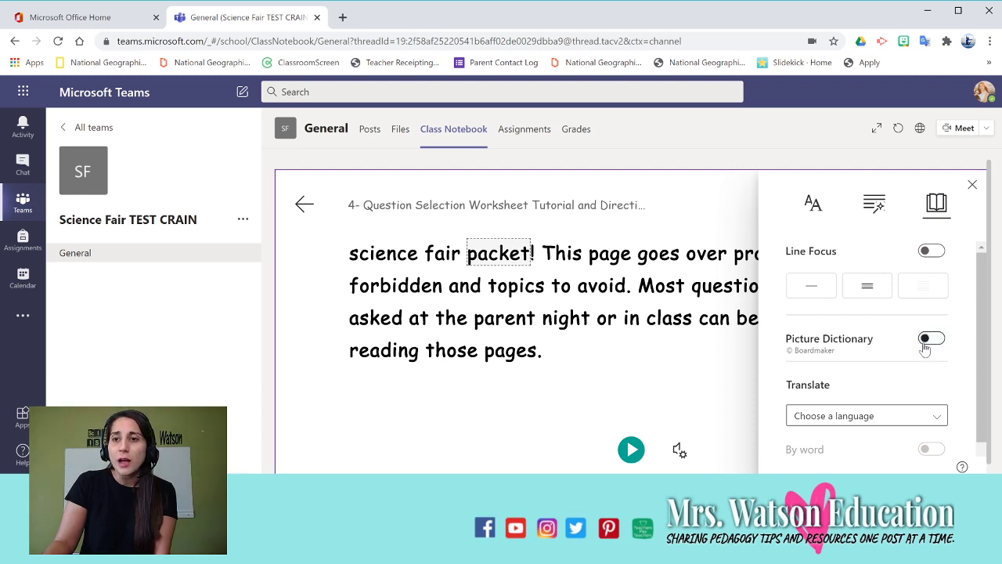
left_click(925, 343)
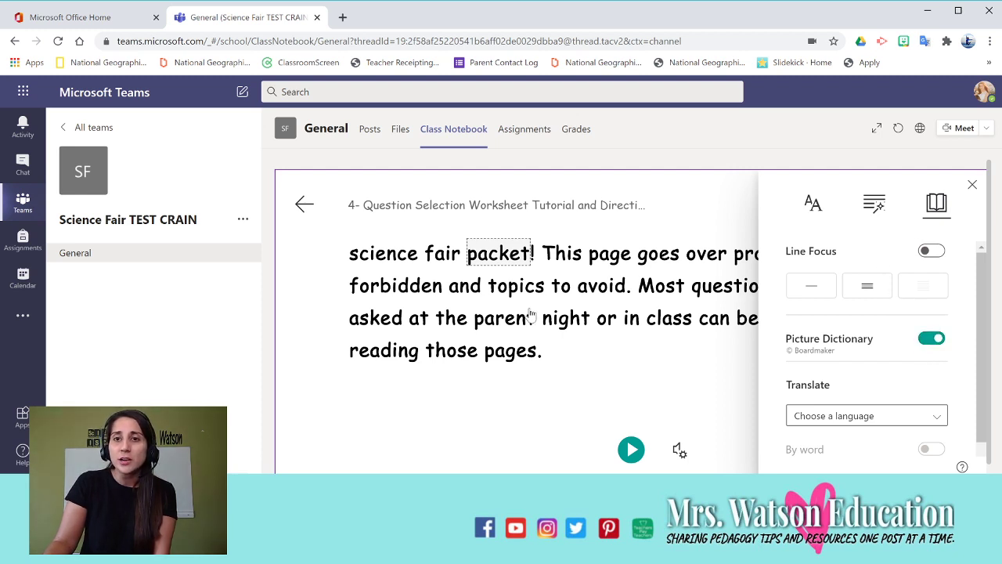
left_click(714, 291)
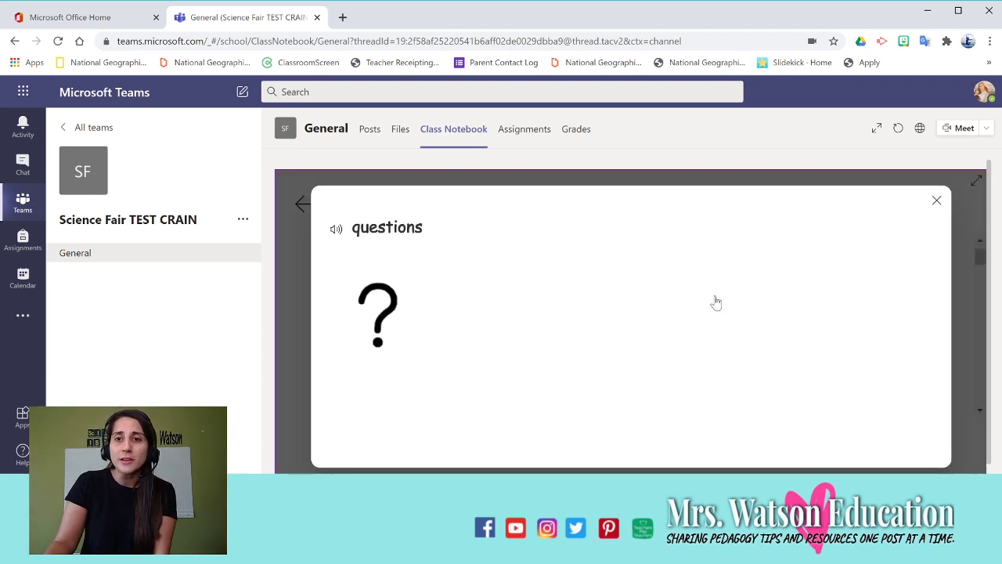
left_click(937, 200)
left_click(627, 263)
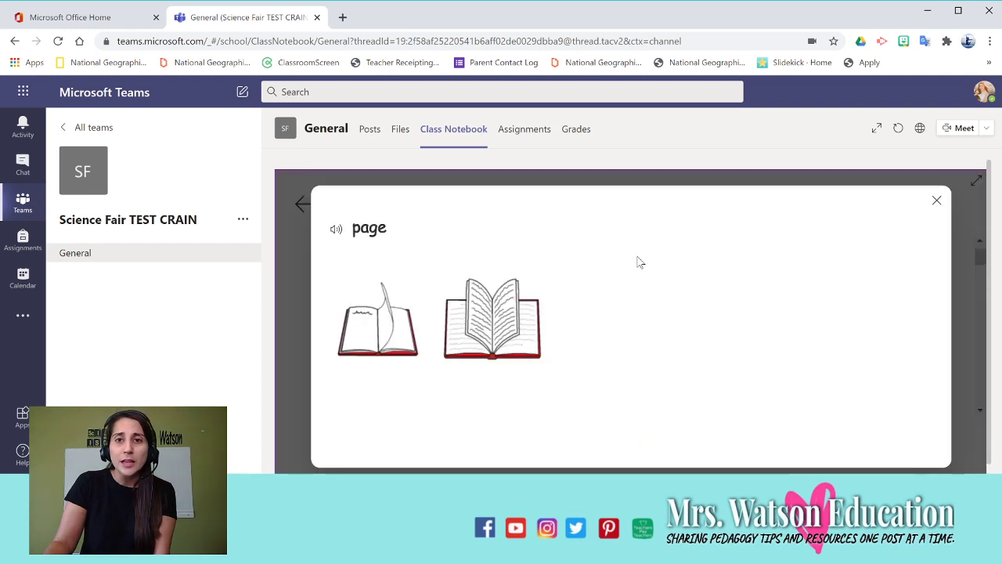
left_click(937, 201)
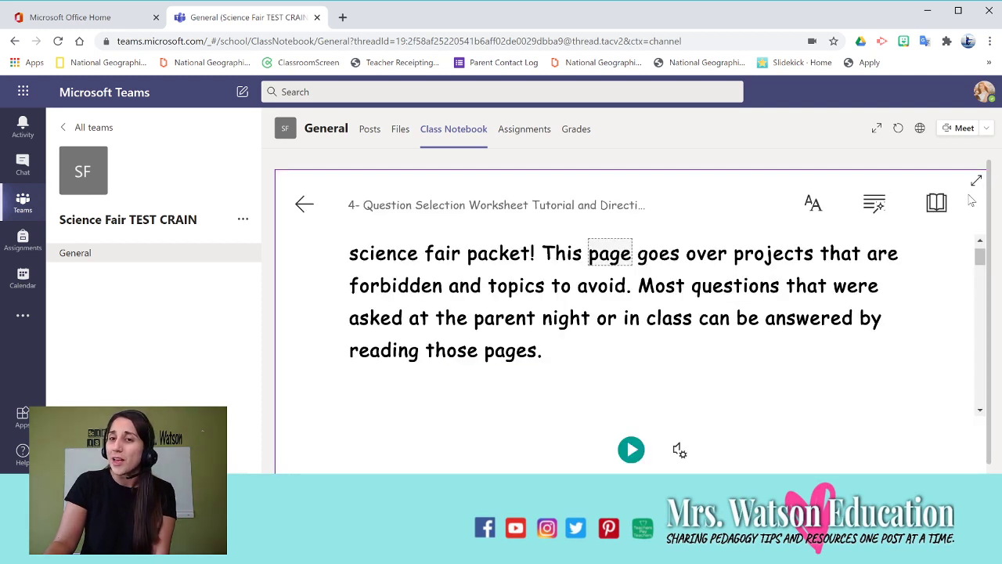
Step: Look at the translation languages offered in the reading options and exit Immersive Reader without choosing one
left_click(938, 203)
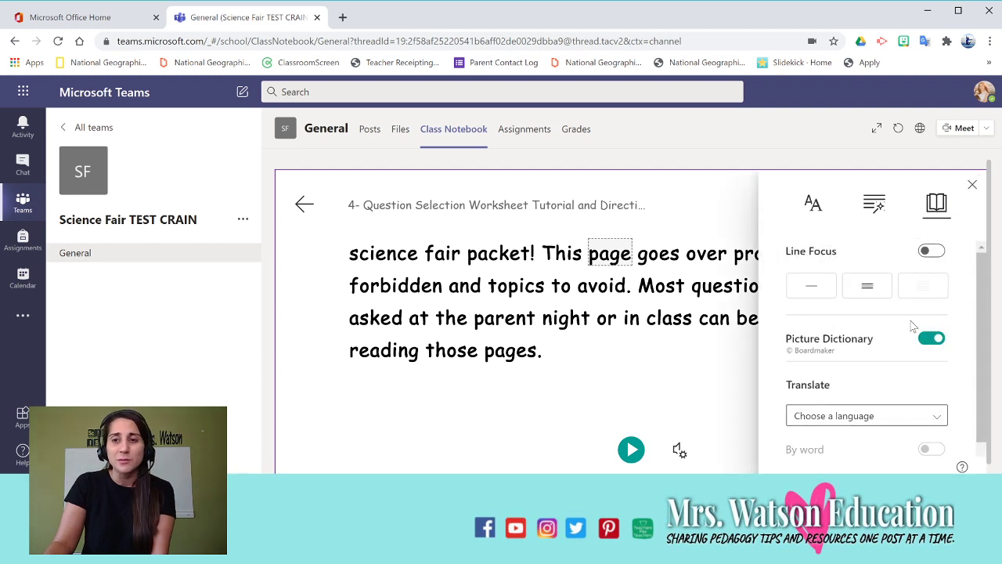
scroll(908, 347, "down", 1)
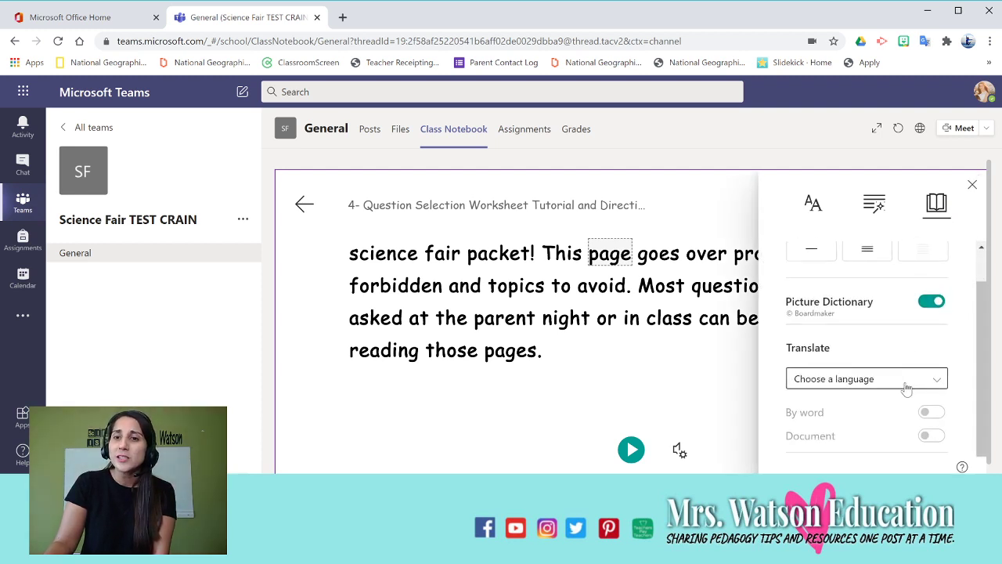
left_click(877, 381)
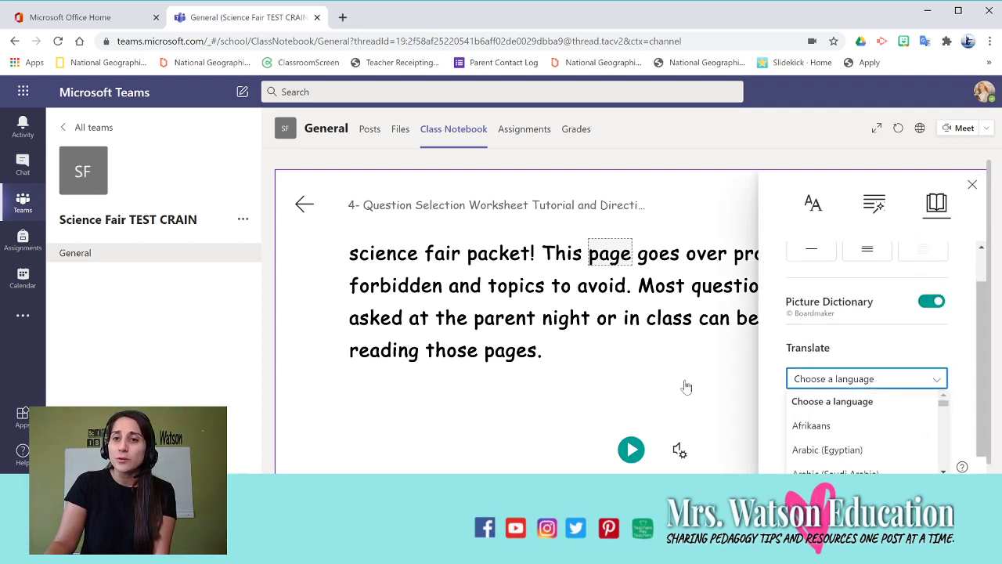
left_click(651, 381)
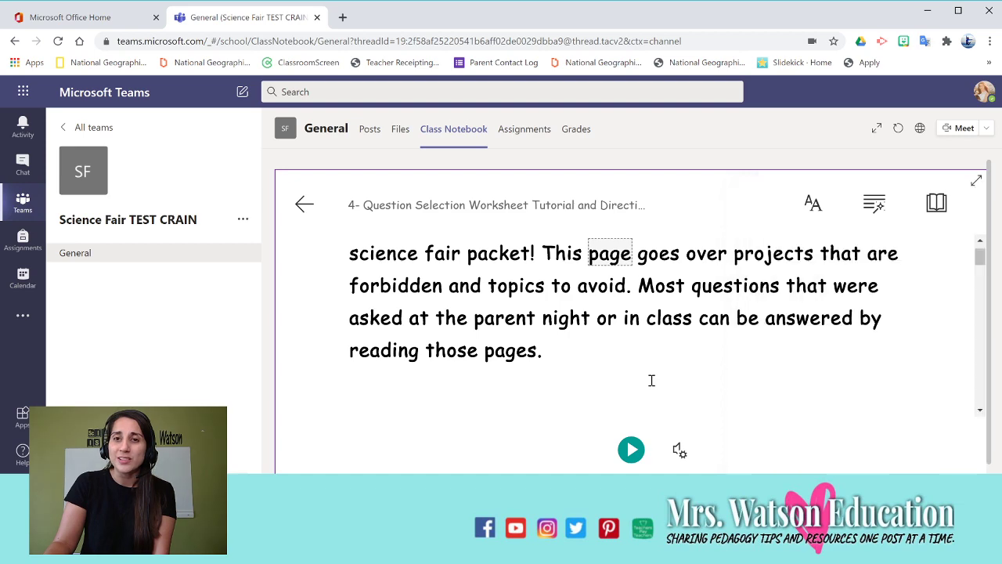
left_click(307, 206)
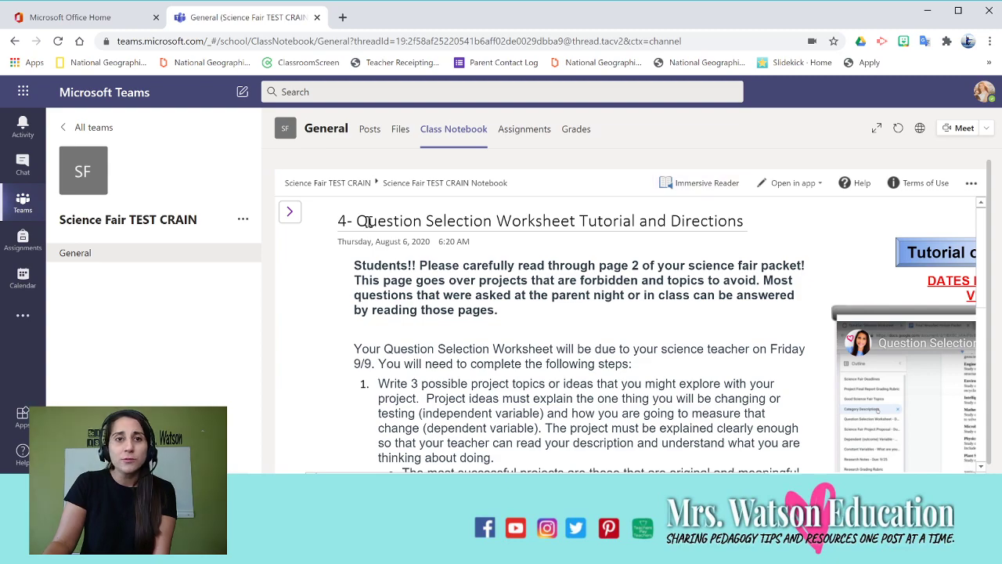
Step: Skim the tutorial page, show the notebook navigation and select Science Fair Tutorials in the Content Library
scroll(486, 236, "down", 3)
scroll(534, 286, "up", 4)
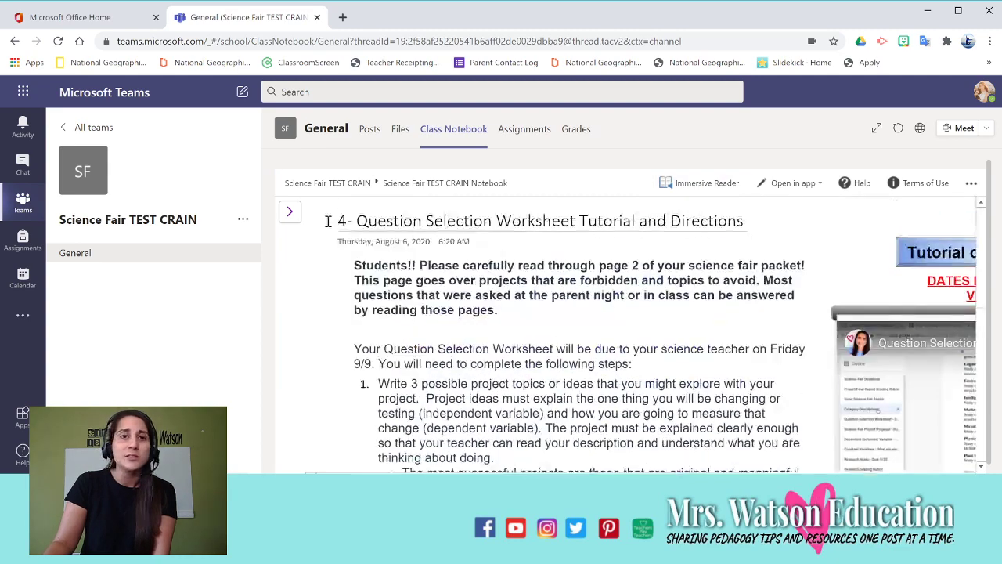
left_click(290, 212)
left_click(331, 282)
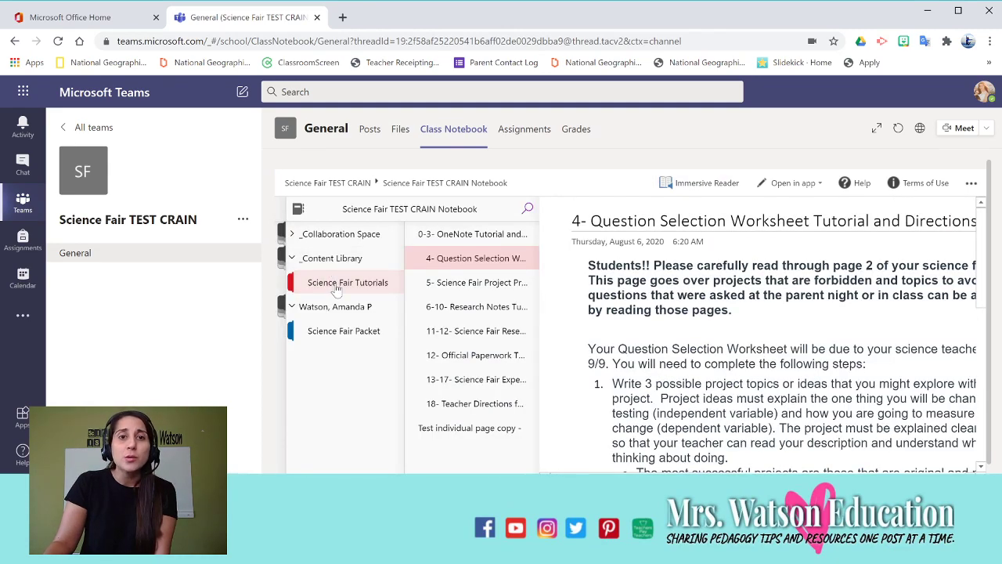
scroll(480, 329, "down", 1)
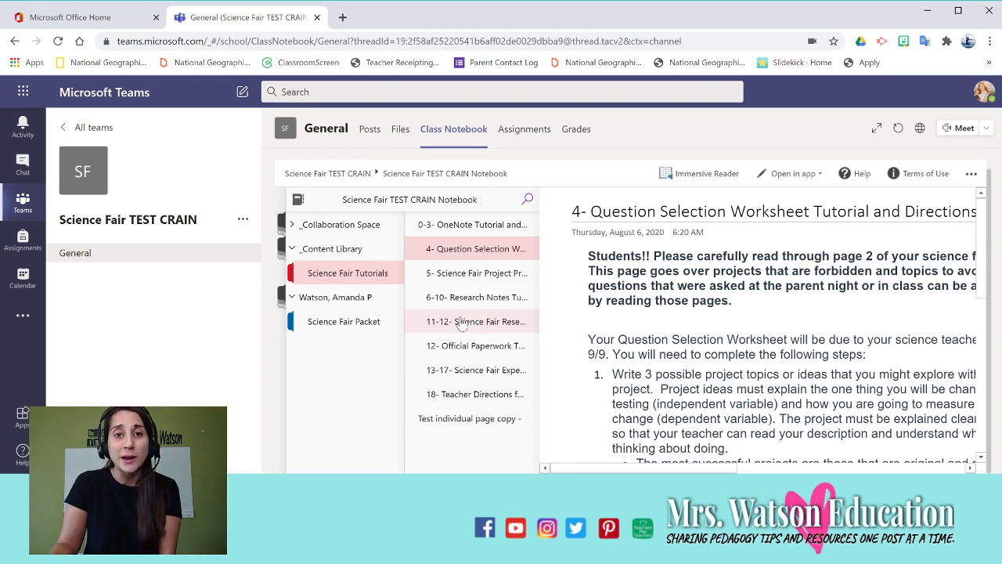
Step: Open the student's Science Fair Packet section and review the deadlines table on page 0 - Cover Page with Deadlines
left_click(337, 324)
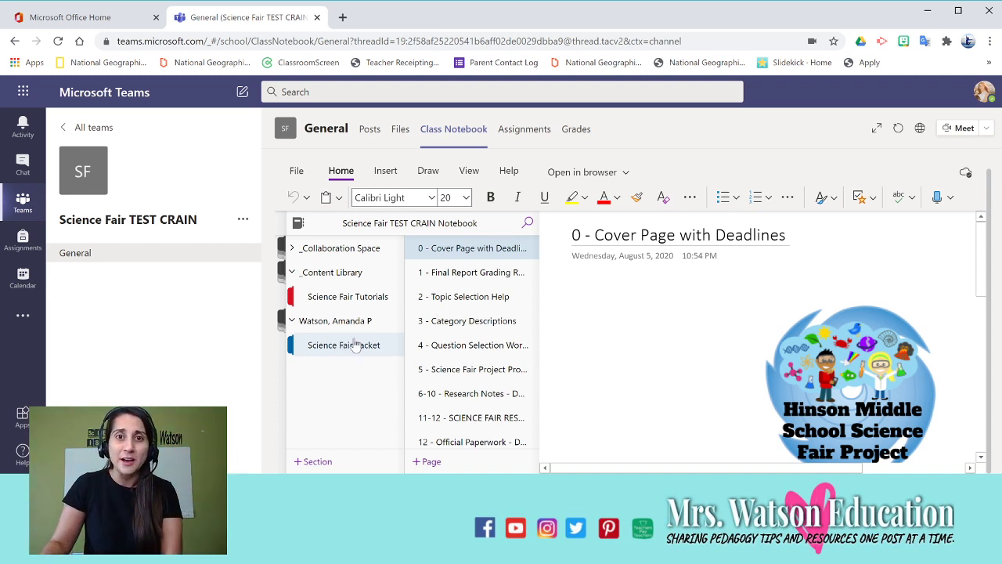
left_click(475, 271)
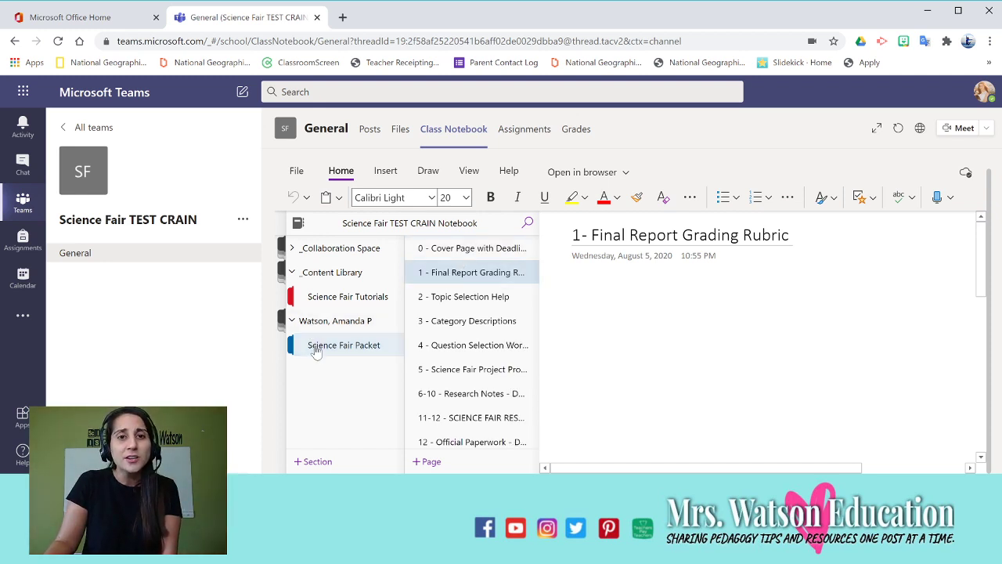
left_click(483, 252)
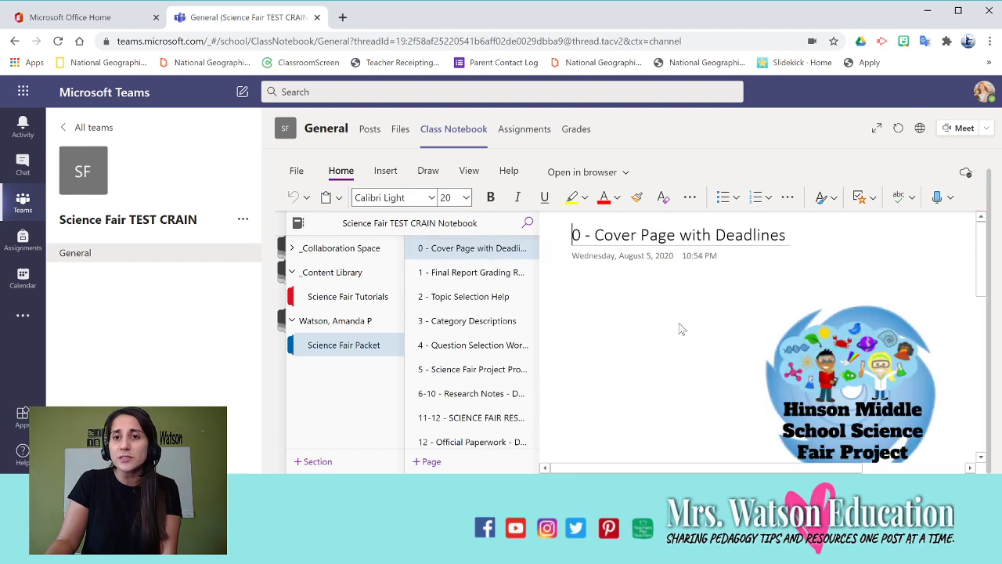
scroll(741, 365, "down", 8)
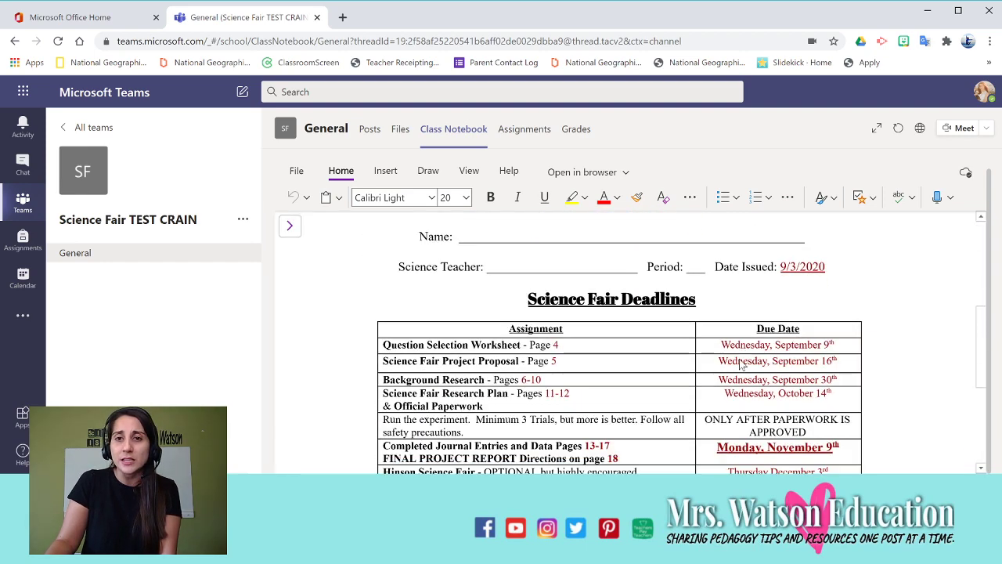
scroll(741, 363, "up", 7)
scroll(739, 362, "up", 2)
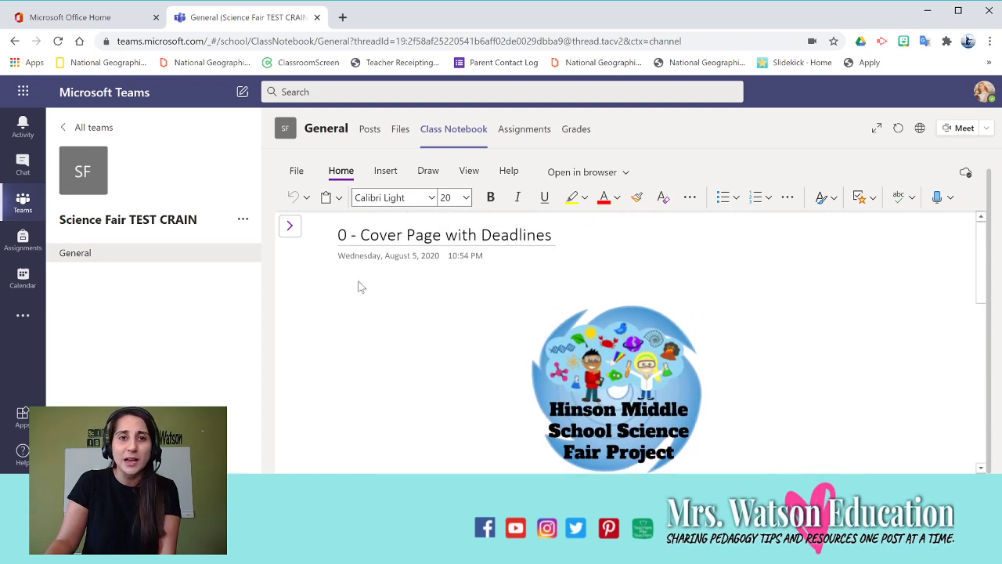
Step: Open page 1 - Final Report Grading Rubric in the Science Fair Packet and look through the rubric table
left_click(290, 228)
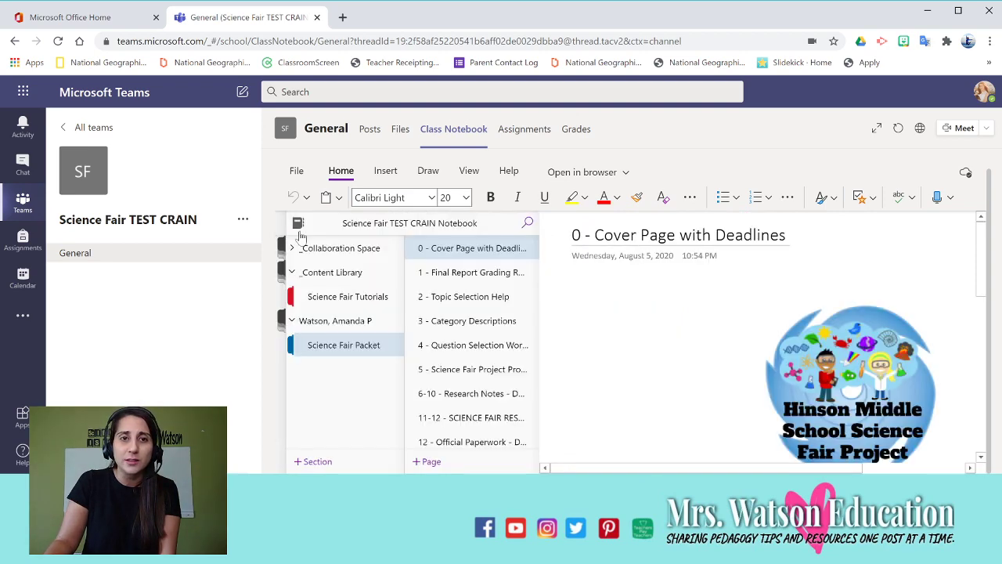
left_click(470, 273)
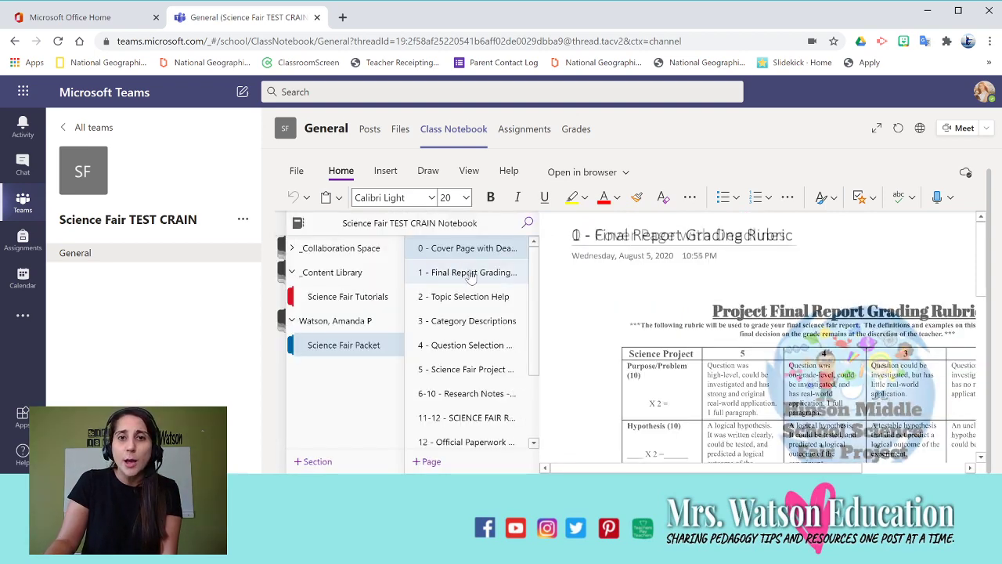
left_click(781, 305)
scroll(764, 307, "down", 10)
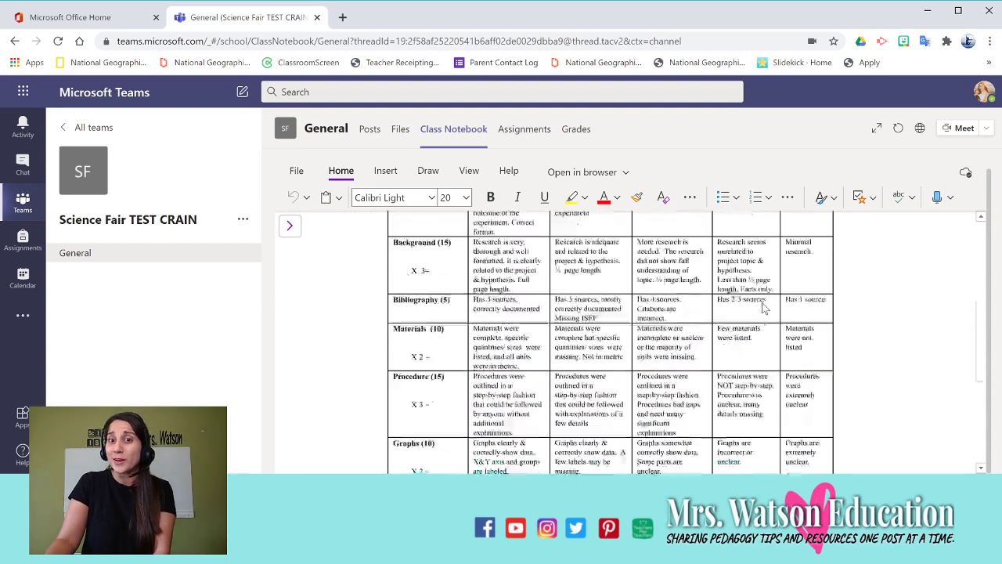
scroll(548, 313, "up", 10)
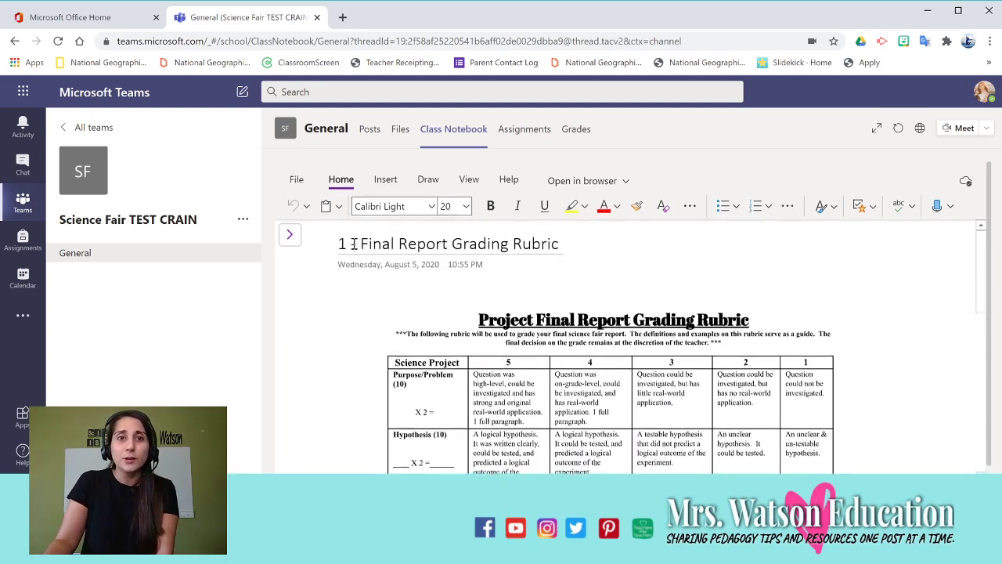
Step: Open page 3 - Category Descriptions, followed by page 4 - Question Selection Worksheet, and skim the worksheet
left_click(290, 234)
left_click(484, 308)
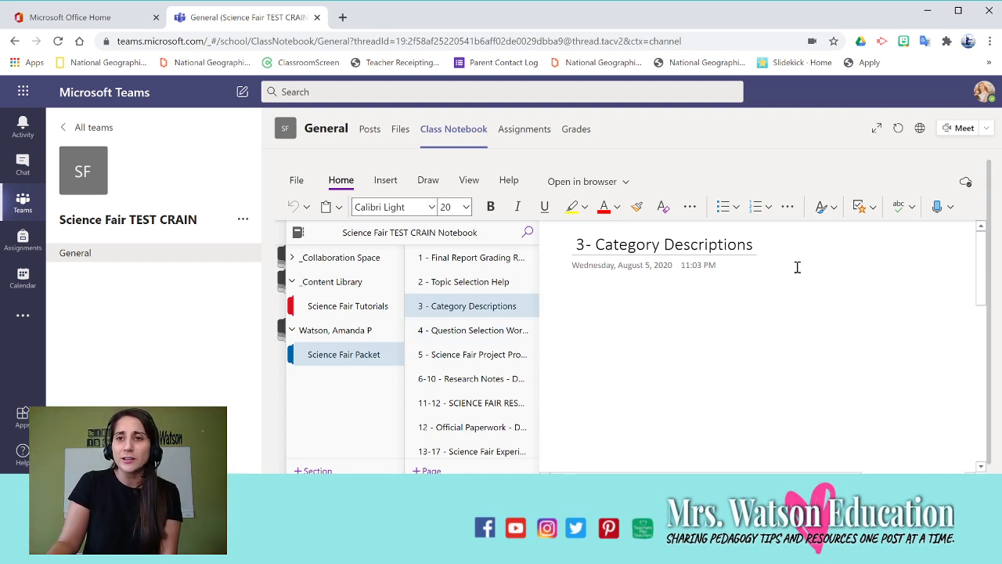
left_click(481, 332)
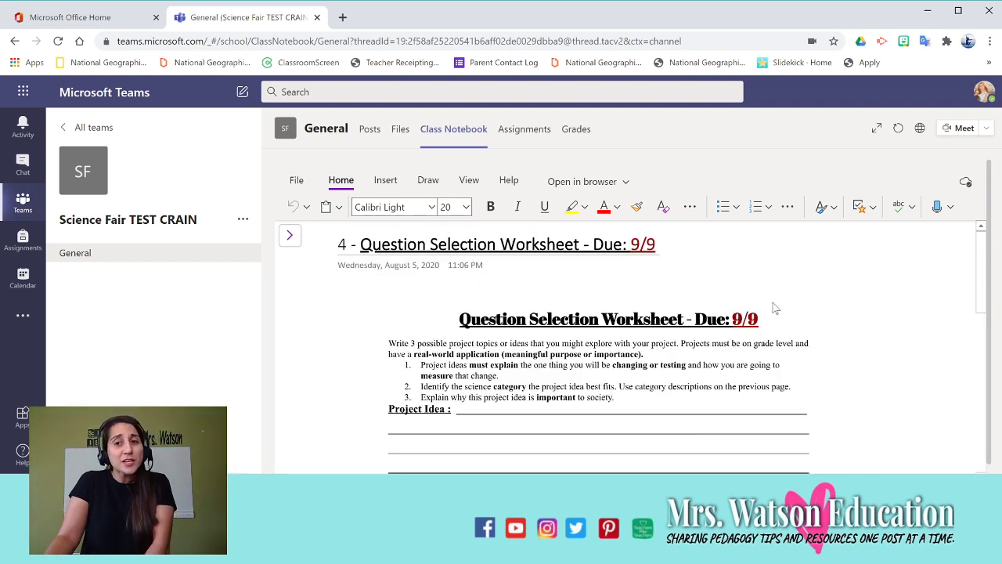
scroll(620, 323, "down", 3)
scroll(618, 323, "up", 3)
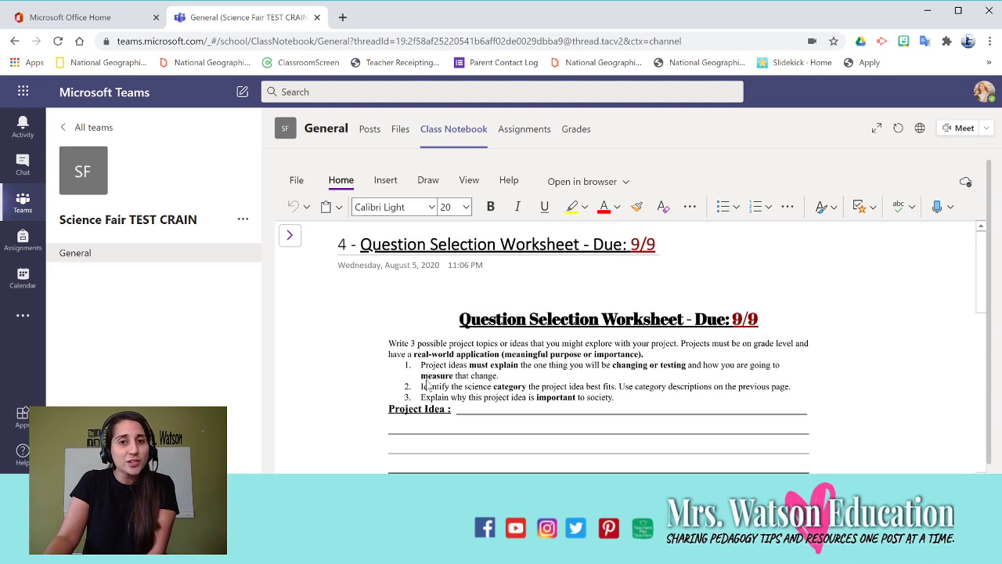
Step: Add a note reading "My project idea is which liquid grows plants the best!" and align it with the first Project Idea line
scroll(558, 414, "down", 2)
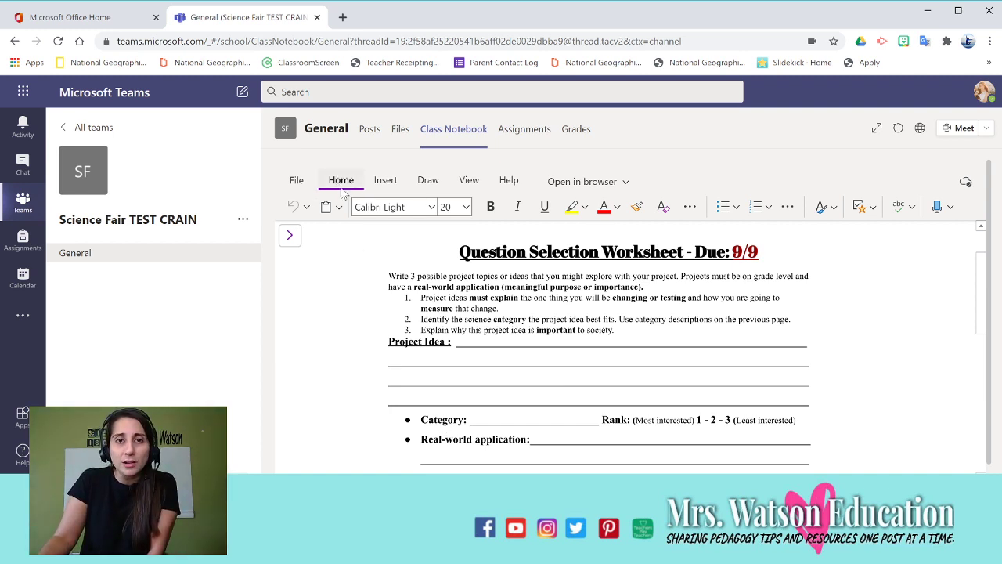
left_click(437, 373)
left_click_drag(466, 370, 616, 340)
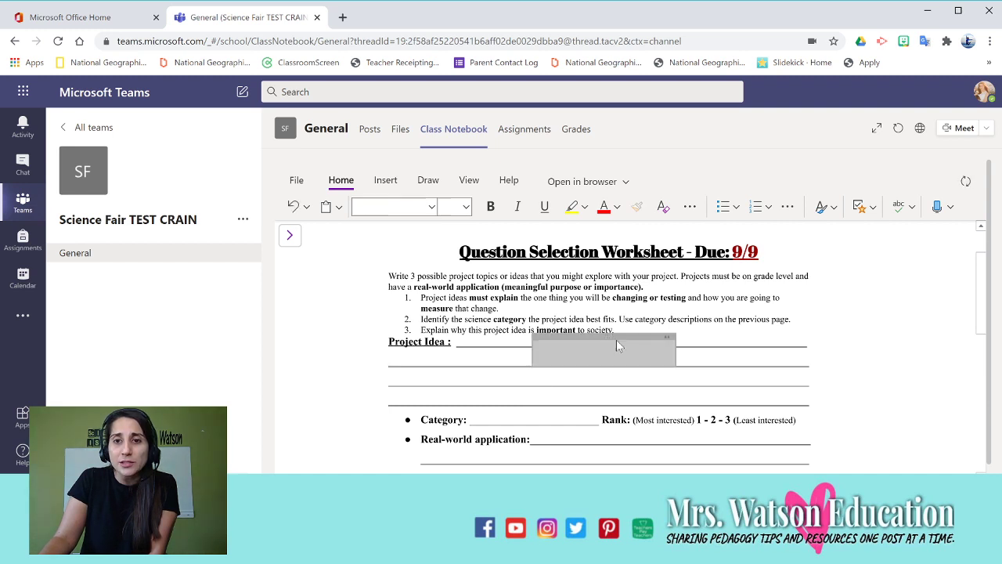
left_click_drag(571, 399, 531, 339)
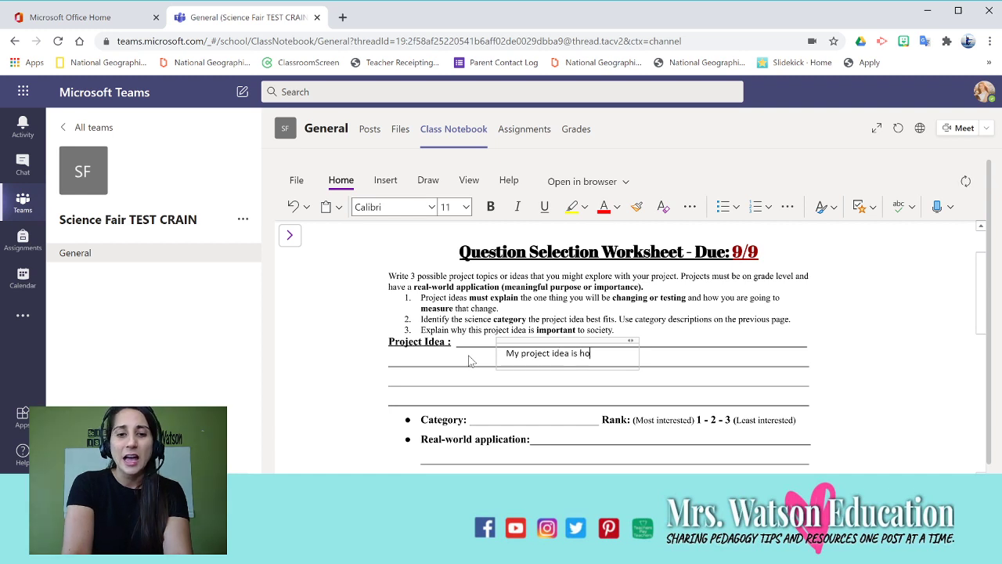
type("which")
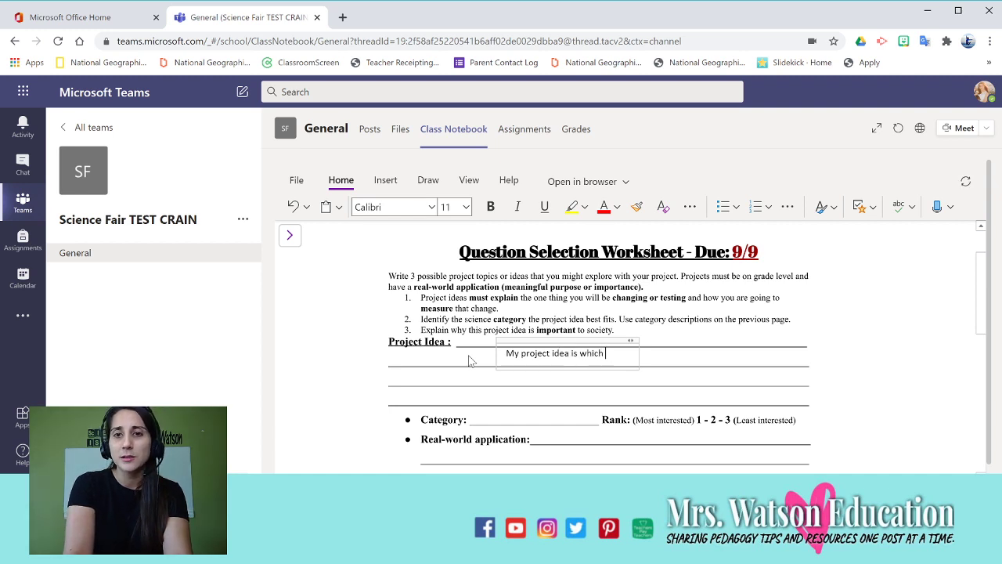
type(" liwuid")
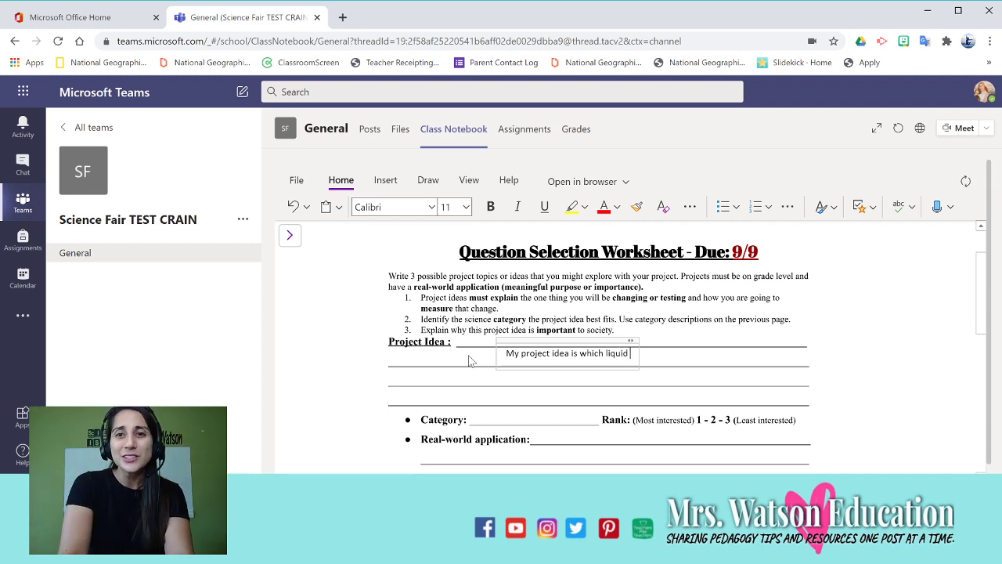
type("grows pla")
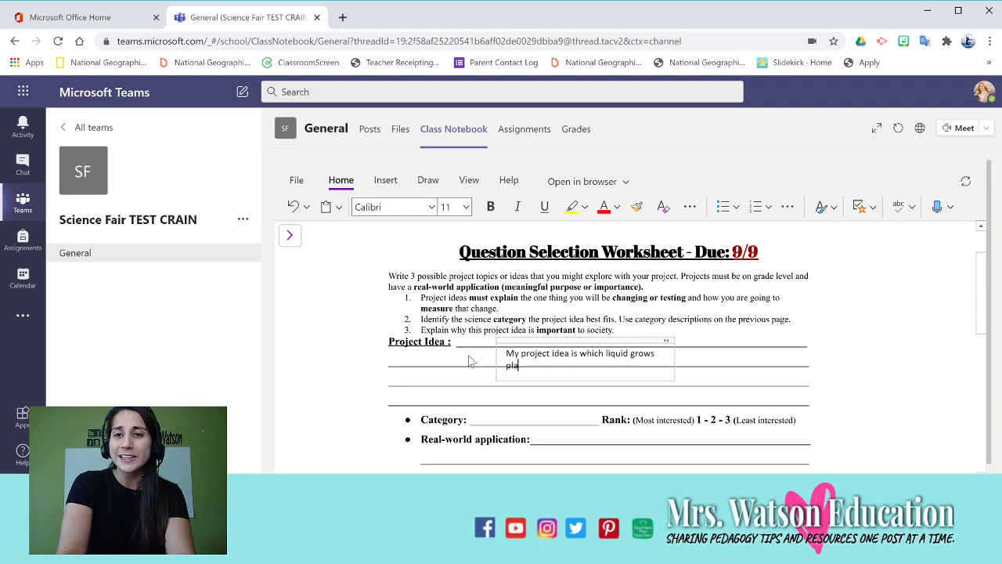
type("nts the best!")
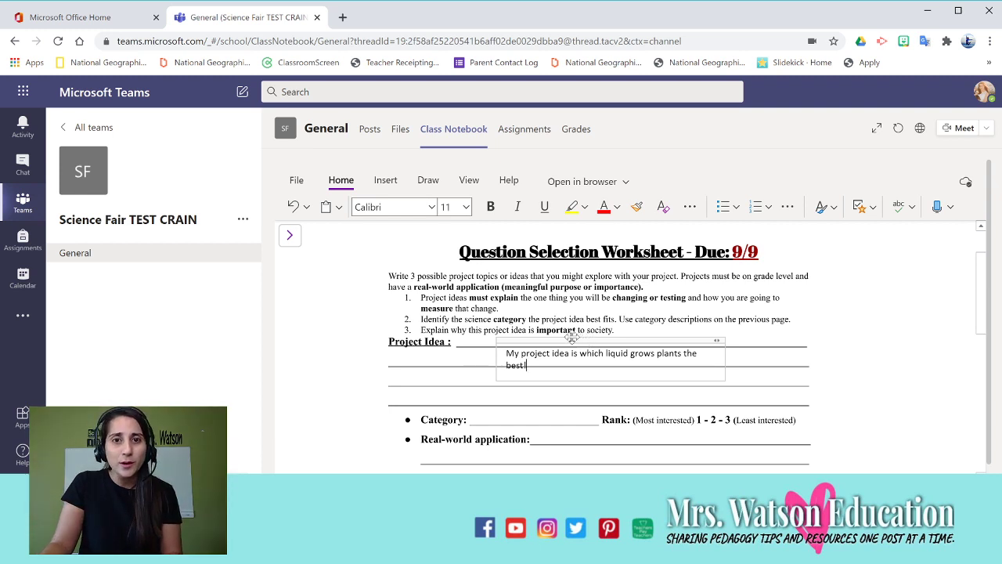
left_click_drag(572, 339, 546, 328)
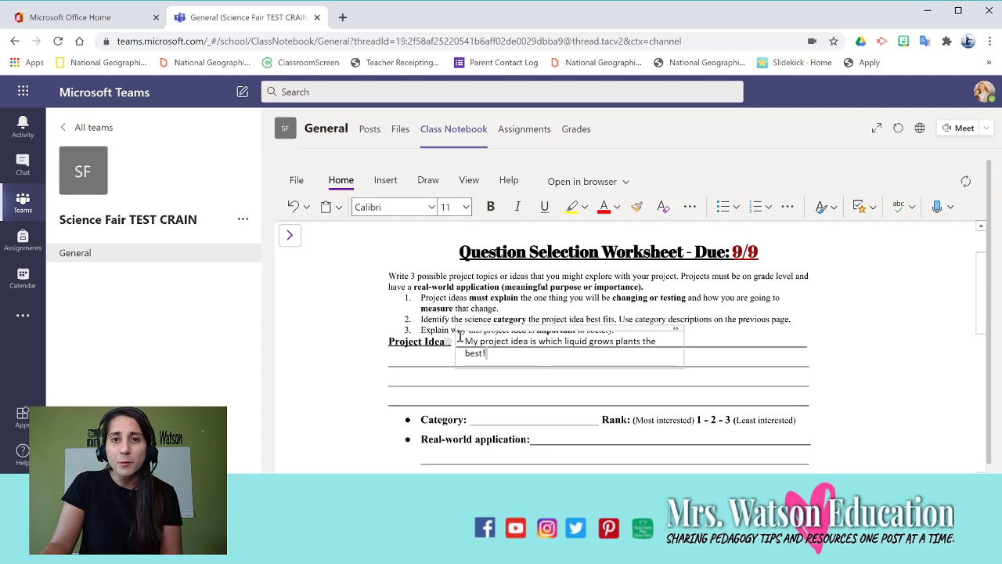
Step: Format the project idea answer in bold Arial with yellow highlighting
left_click_drag(462, 341, 487, 353)
left_click(491, 207)
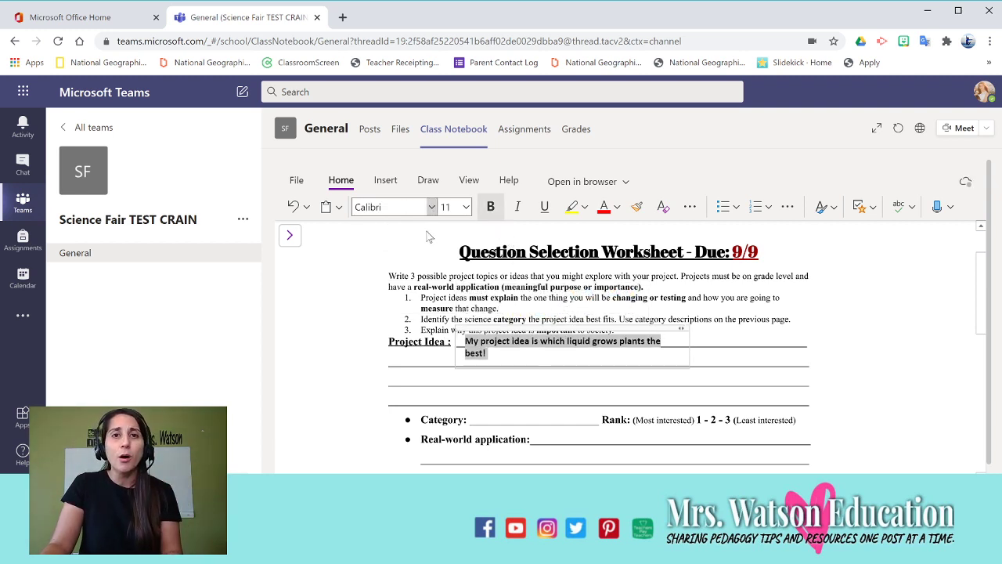
left_click(432, 206)
left_click(432, 206)
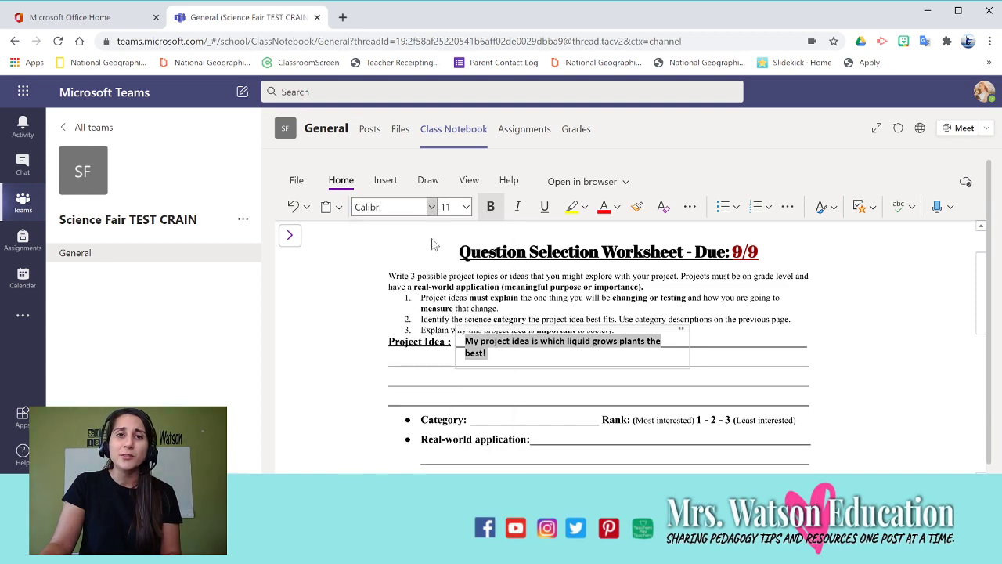
left_click(431, 207)
left_click(418, 271)
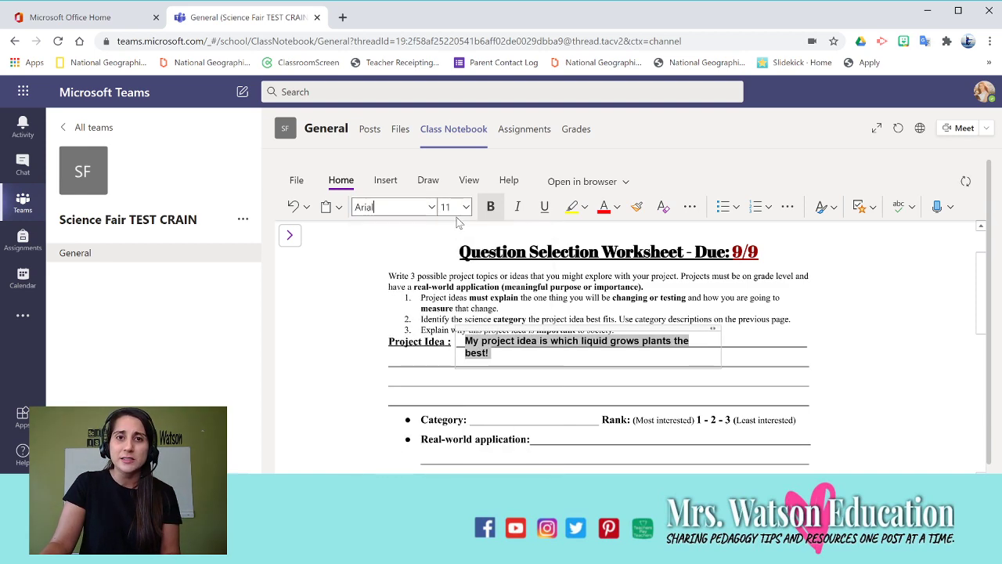
left_click(567, 214)
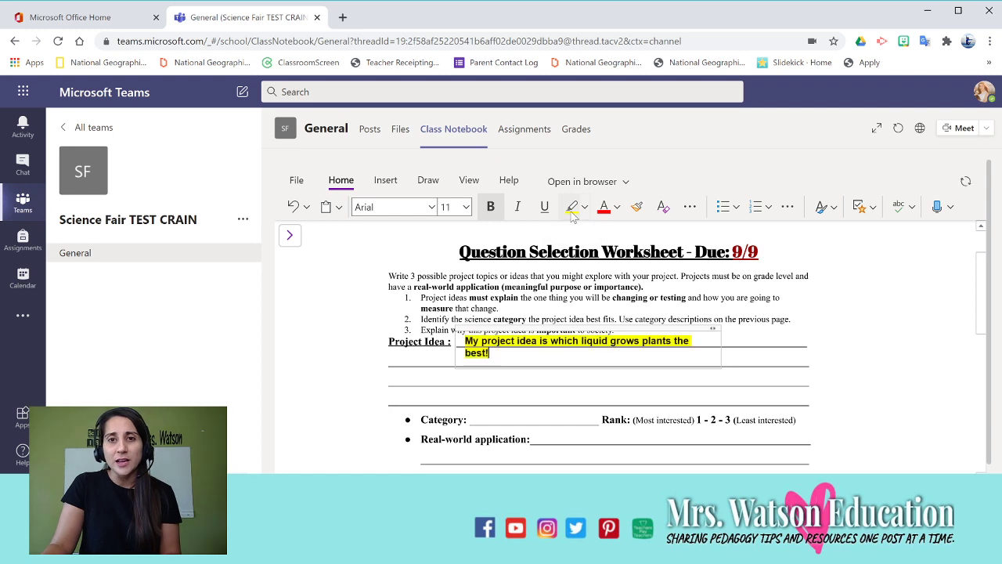
left_click(616, 210)
left_click(616, 209)
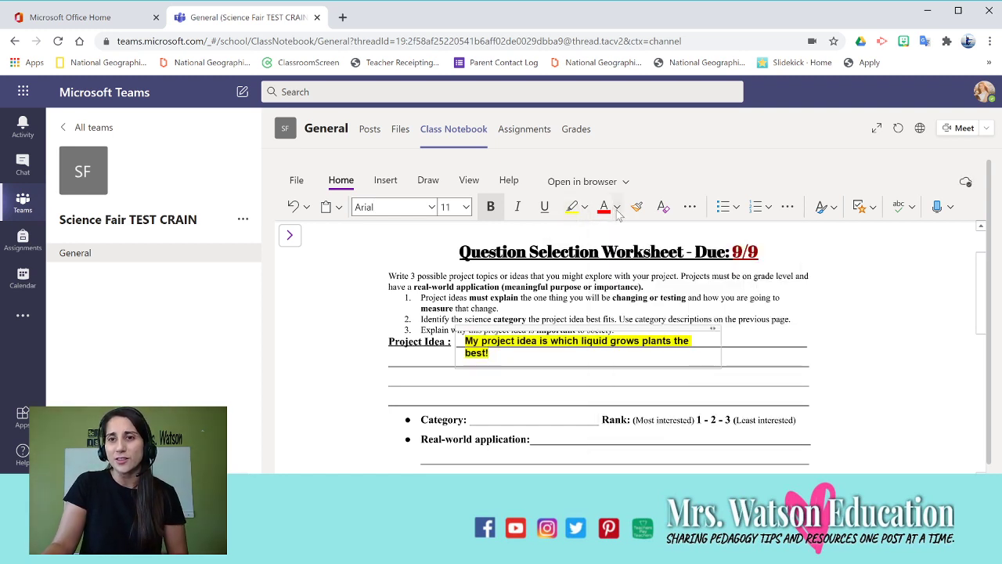
Step: Add a note beside the page title with the Important tag and the text "Study!"
left_click(879, 342)
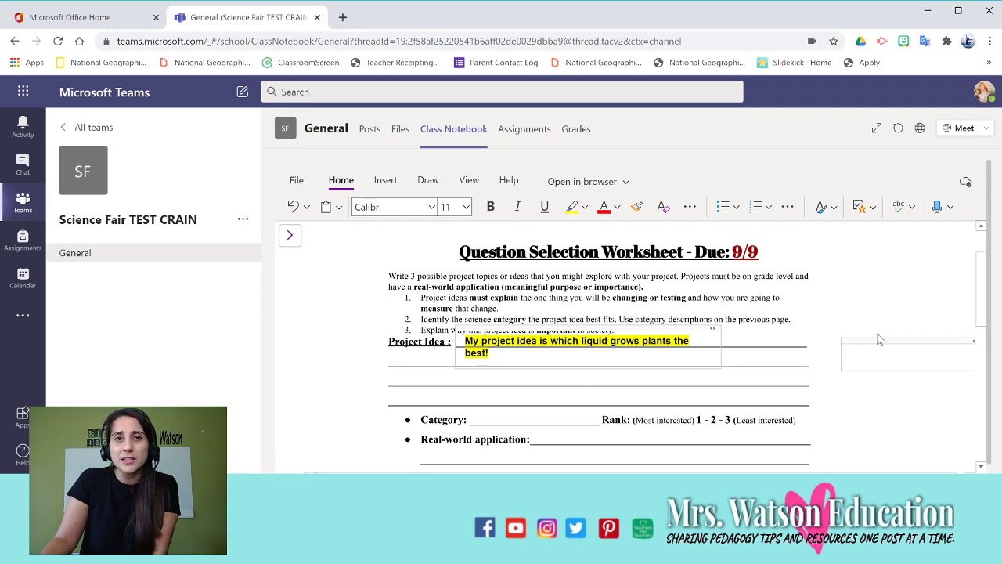
left_click_drag(880, 340, 867, 228)
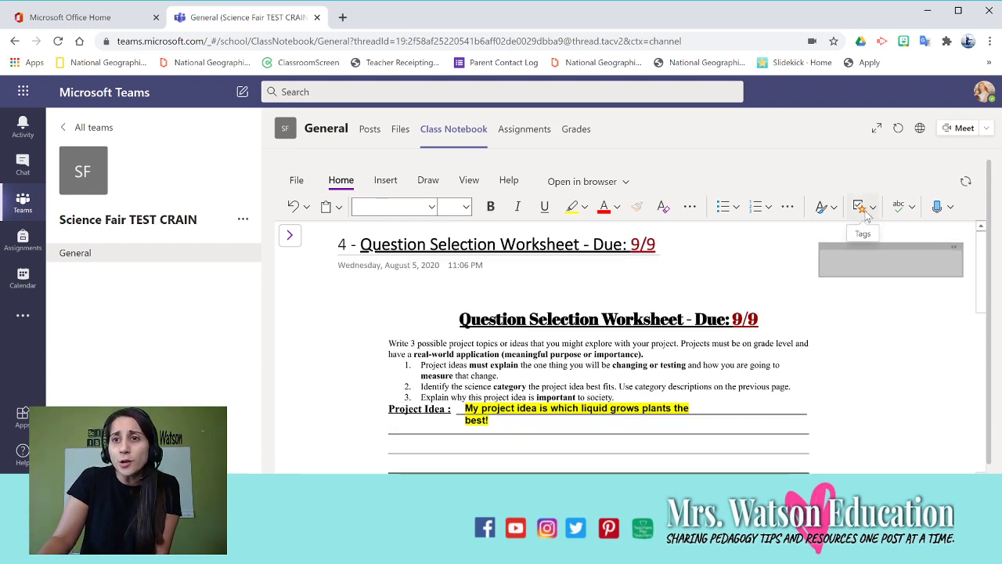
left_click(869, 211)
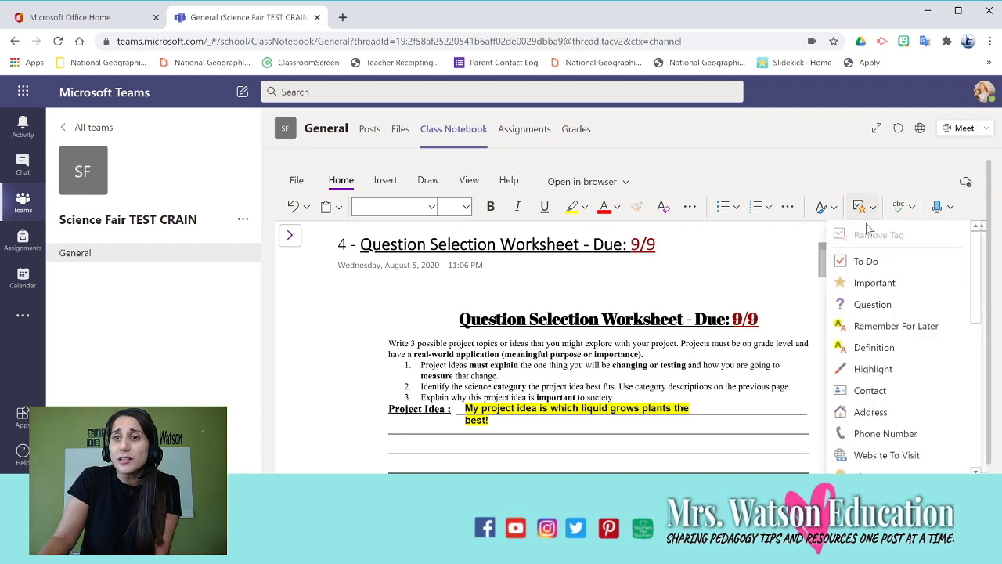
left_click(861, 282)
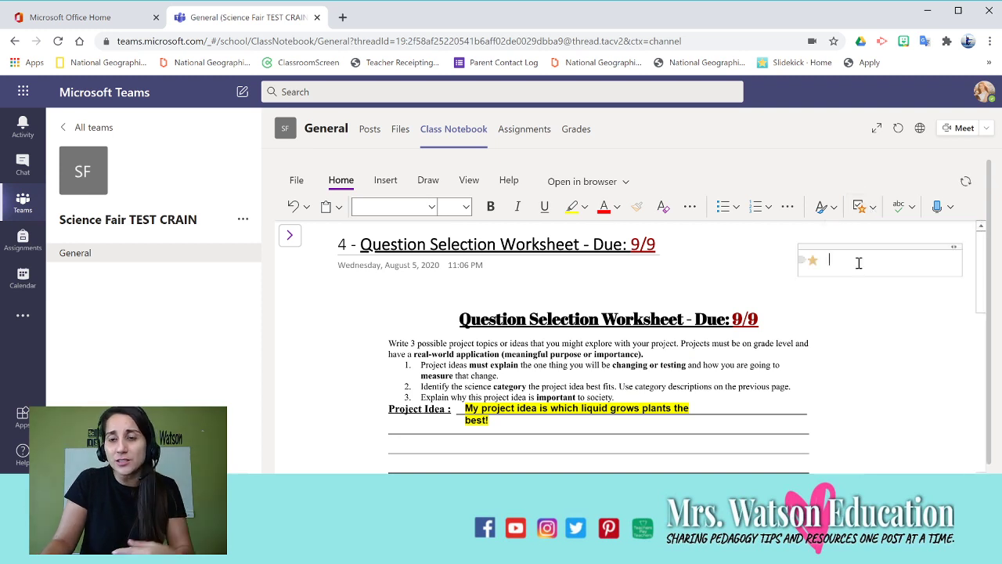
type("Study")
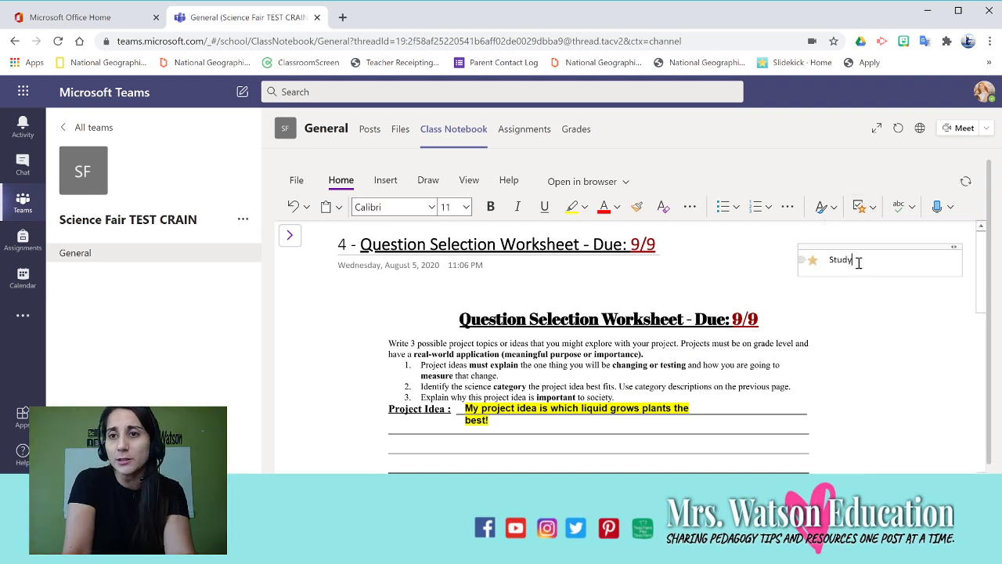
type("!")
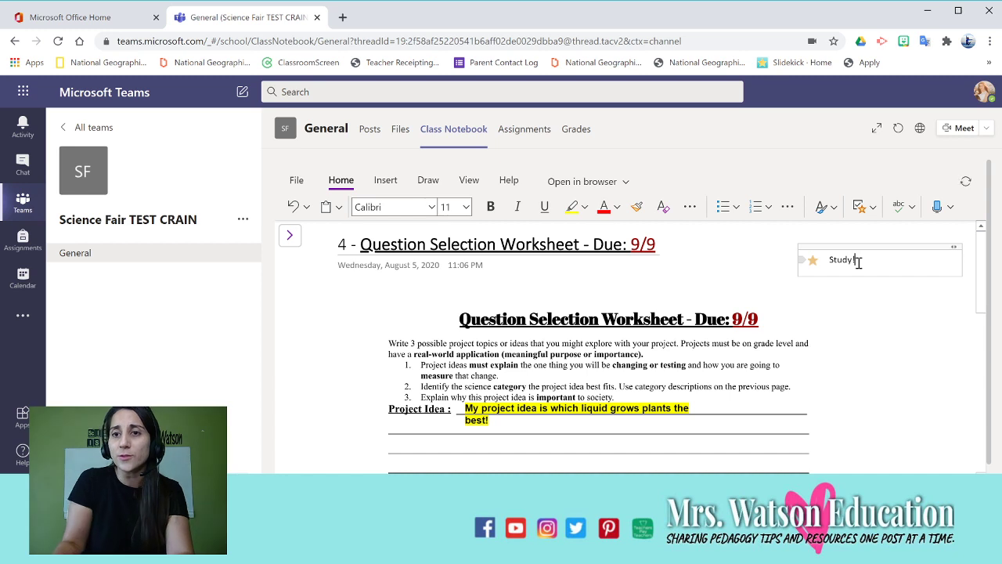
Step: Add a To Do item reading "Complete all 3 idea" below the Study! line and check it off
left_click(864, 207)
left_click(856, 260)
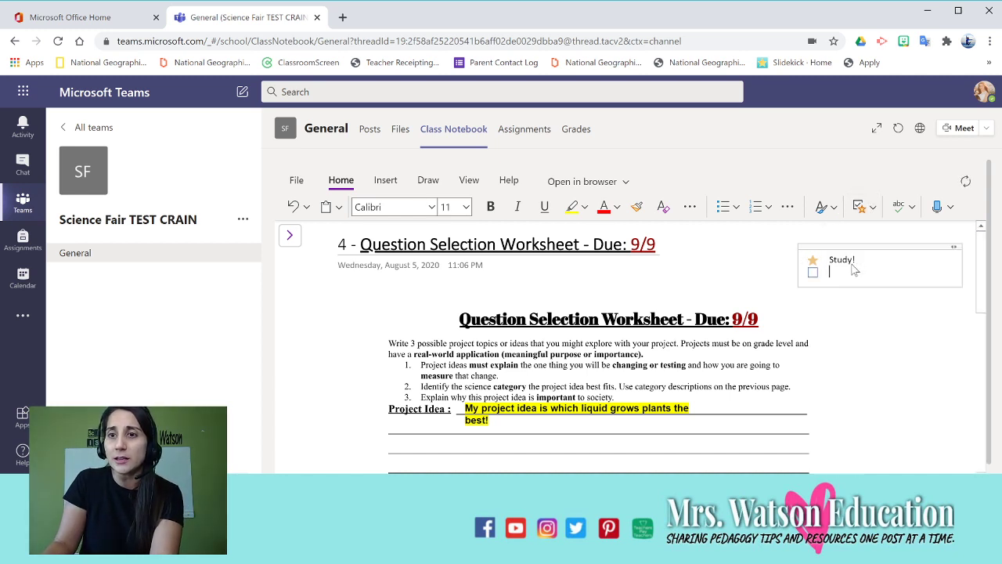
type("Complete all 3 idea")
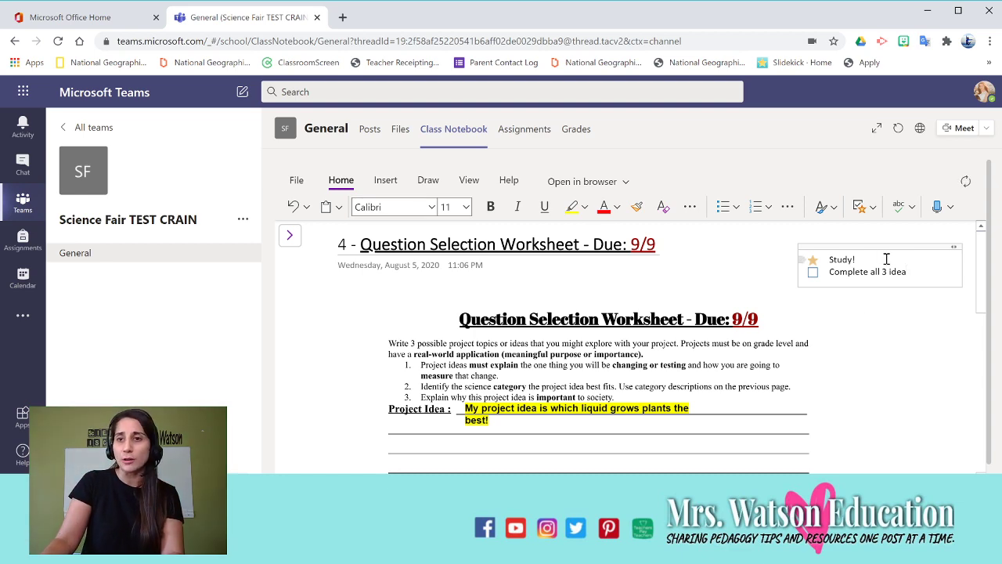
left_click(813, 273)
Step: Look through the rest of the available note tags, down to Client Request
left_click(870, 207)
scroll(880, 339, "down", 5)
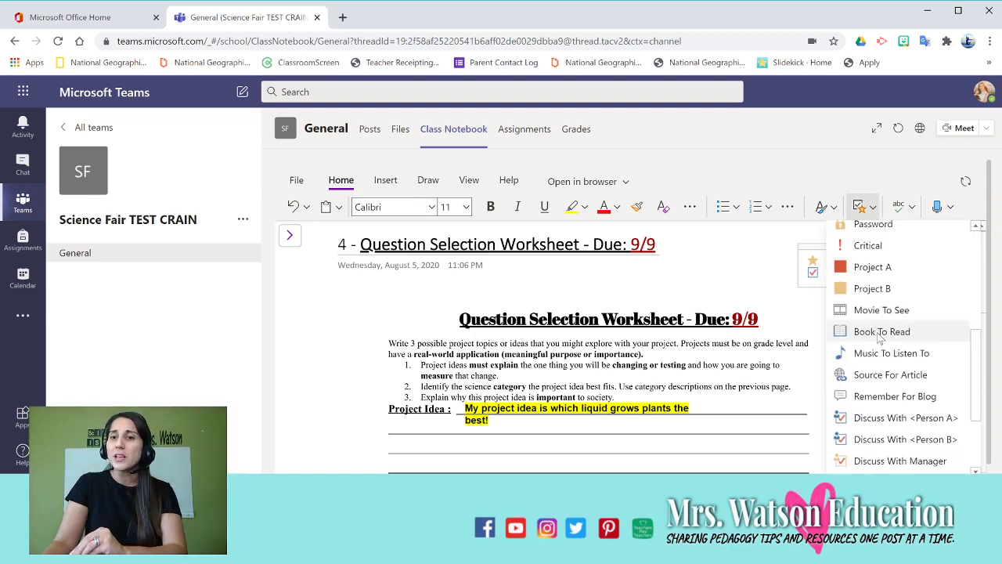
scroll(881, 338, "down", 3)
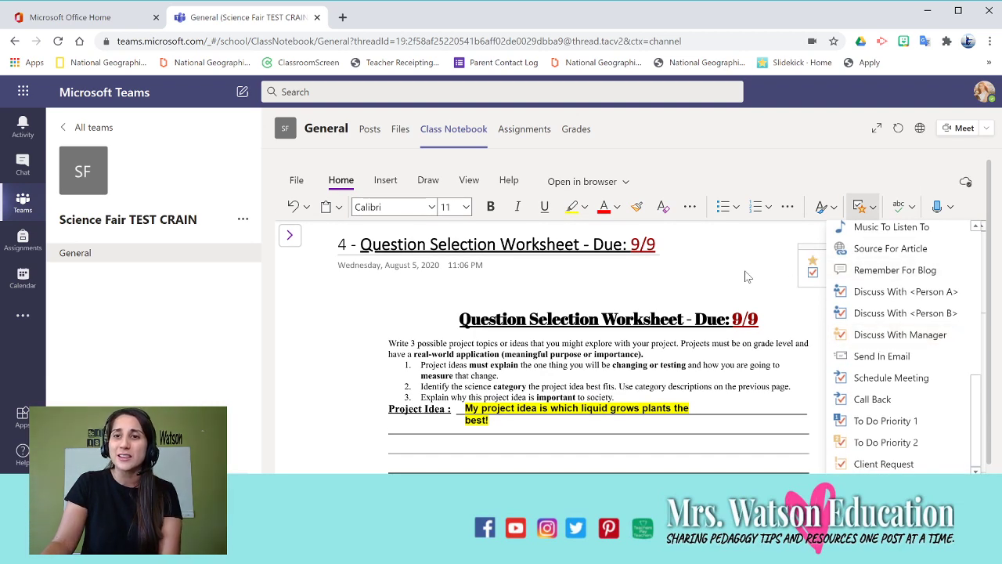
left_click(740, 274)
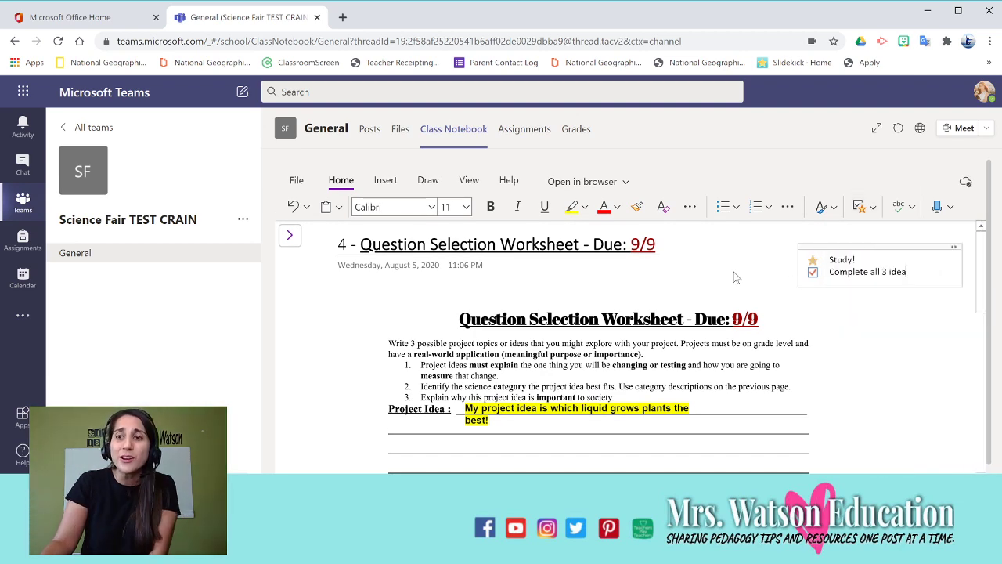
Step: Dictate a sentence into a new note and place it on the blank lines under the first project idea
left_click(829, 370)
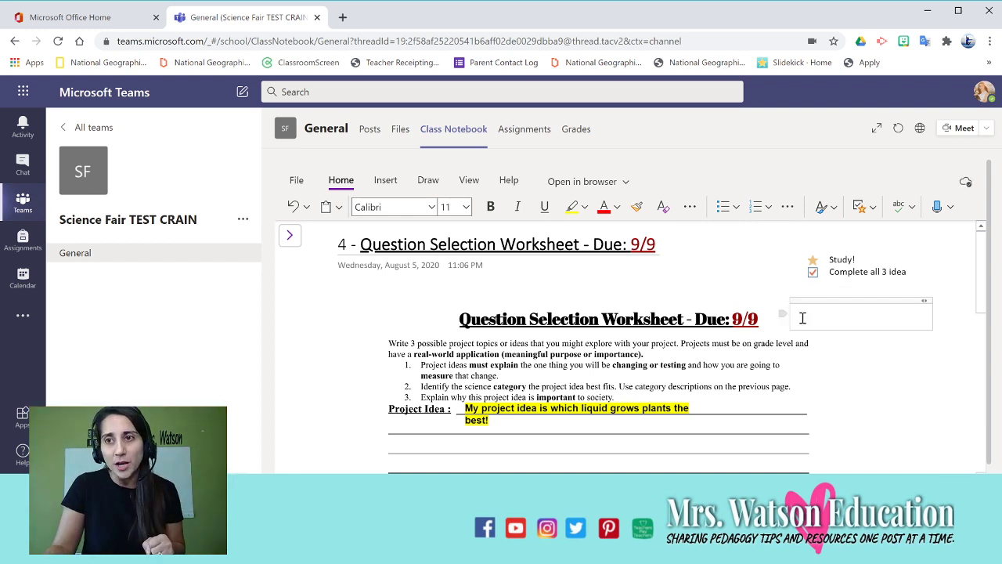
left_click(941, 213)
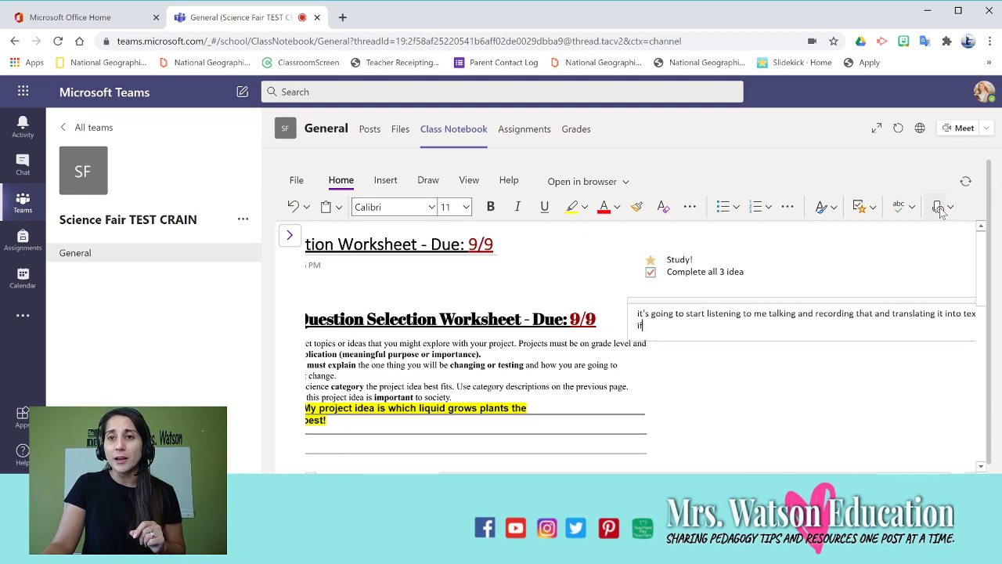
left_click(940, 208)
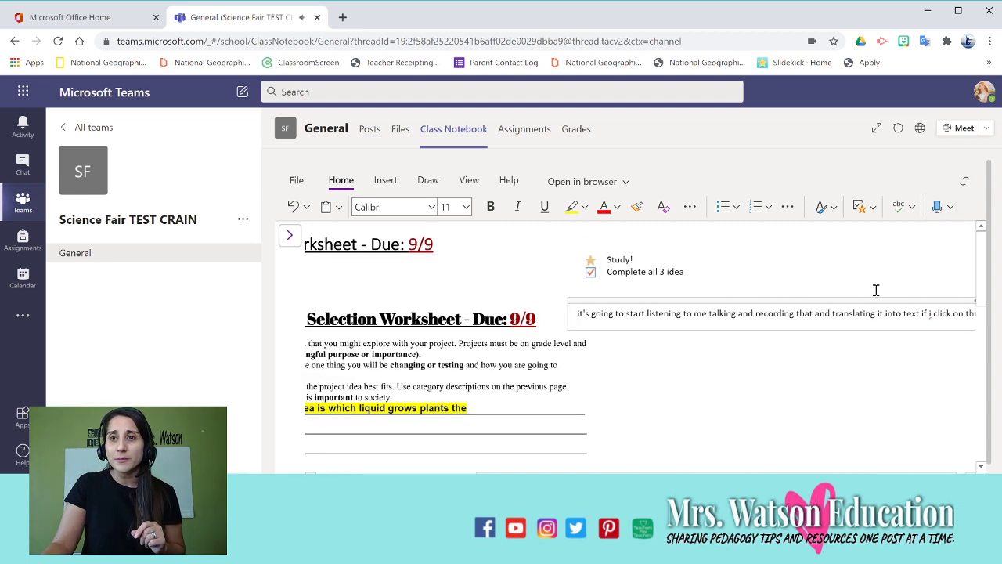
left_click_drag(871, 300, 617, 382)
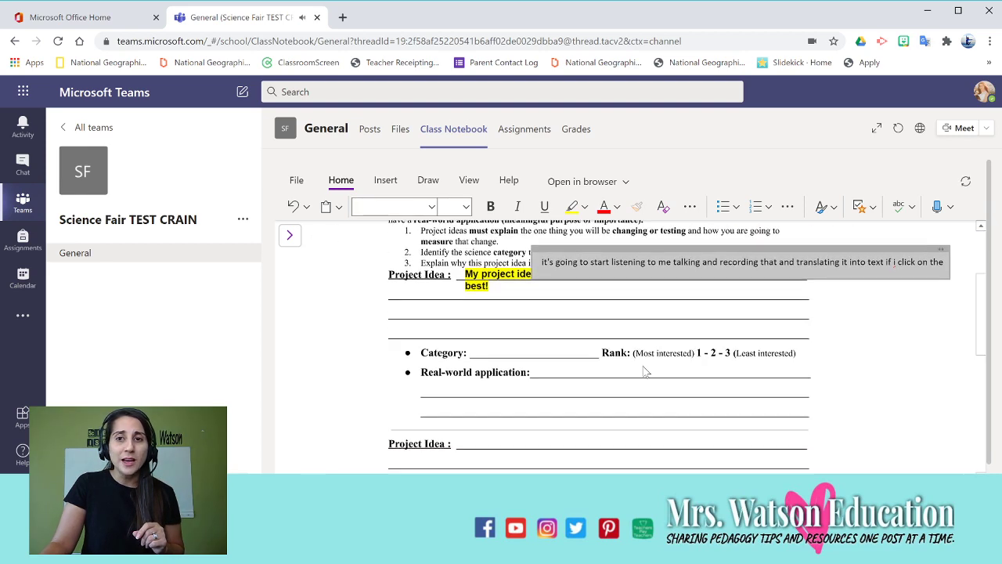
left_click_drag(755, 246, 615, 328)
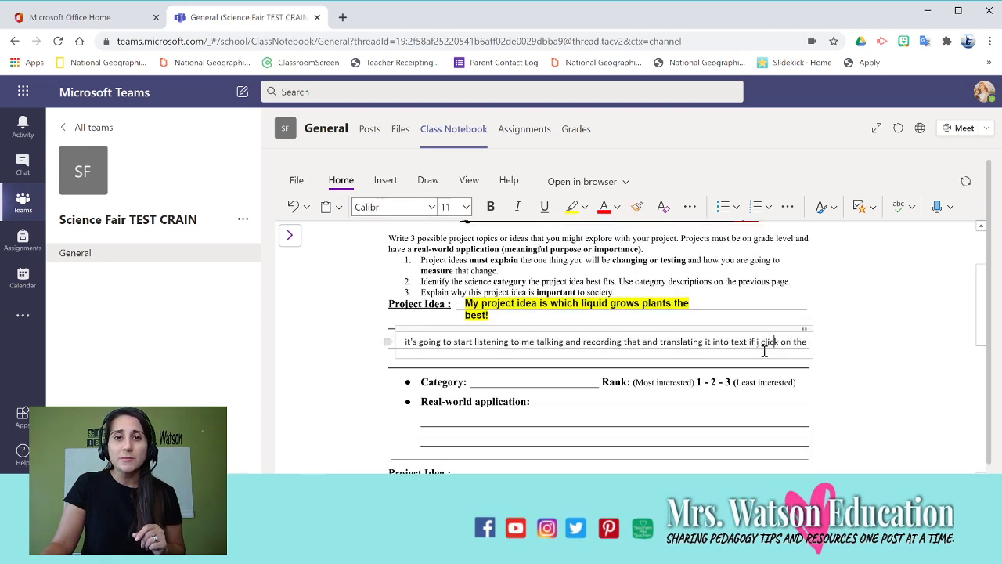
Step: Try narrowing the dictated note so its text wraps onto two lines, and align it with the worksheet lines
left_click_drag(812, 342, 671, 350)
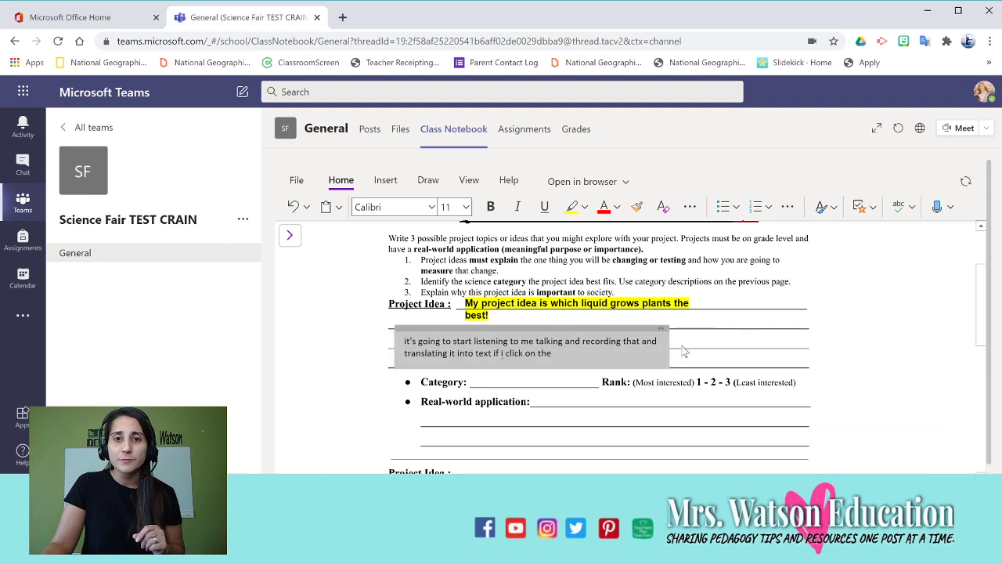
left_click_drag(603, 329, 597, 329)
left_click(777, 347)
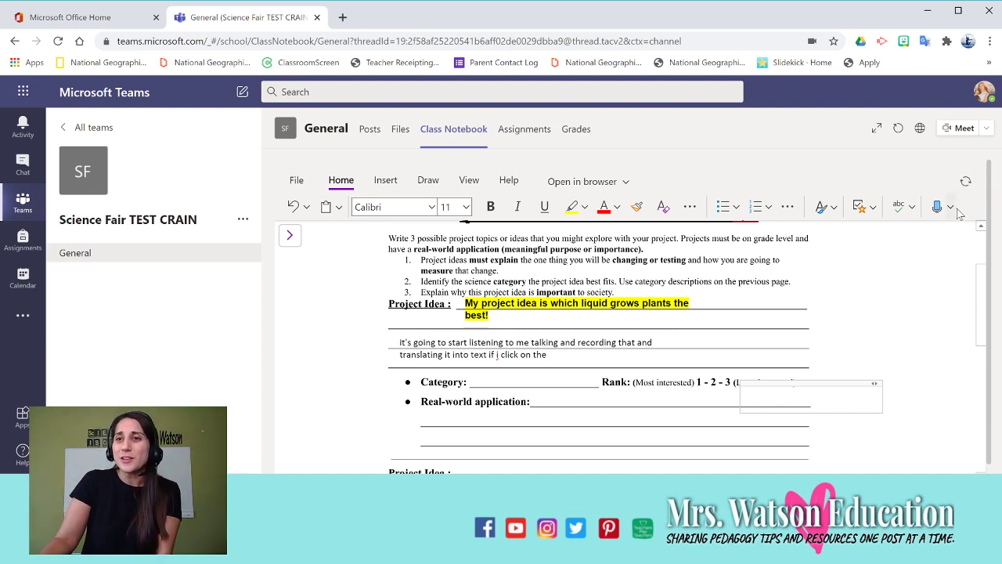
Step: Undo the last repositioning and narrowing of the dictated note
left_click(384, 181)
left_click(341, 181)
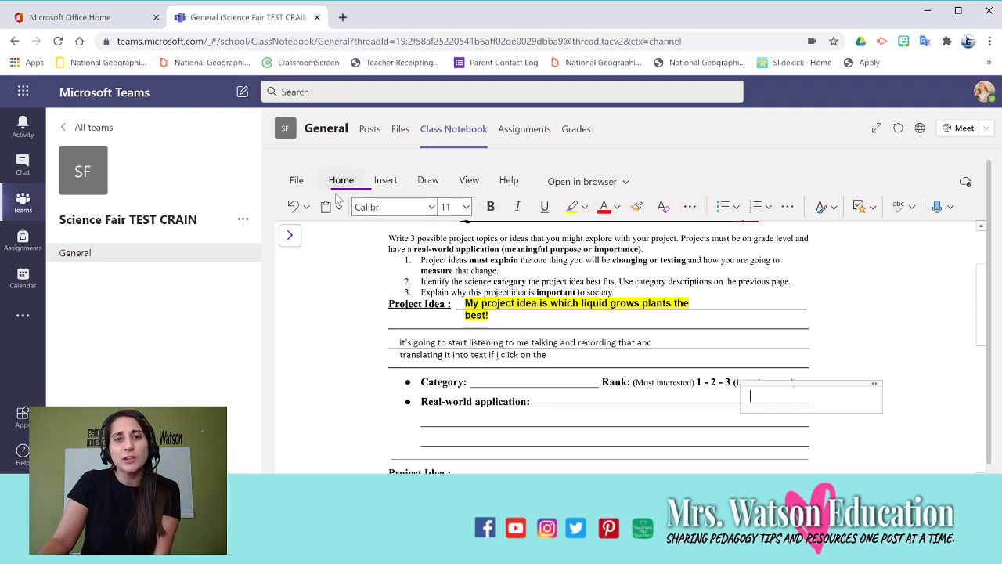
left_click(292, 208)
left_click(291, 207)
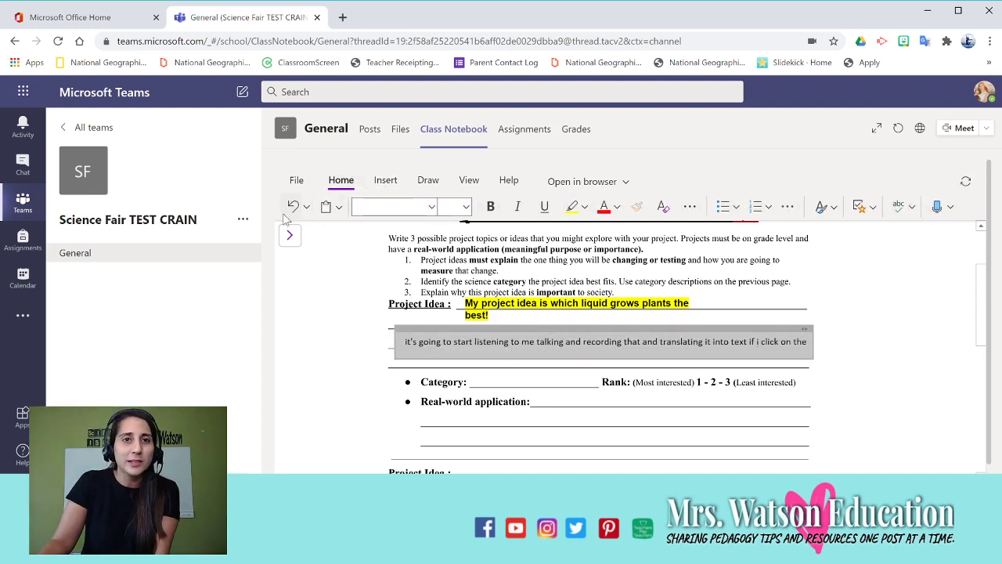
Step: Examine the picture and file insertion options for a new note beside the first project idea
left_click(386, 180)
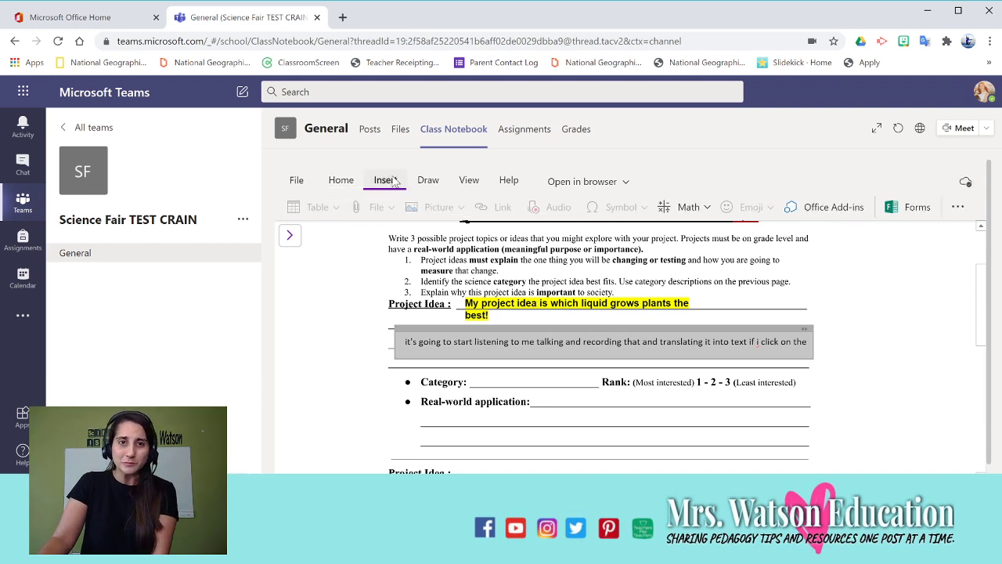
left_click(928, 317)
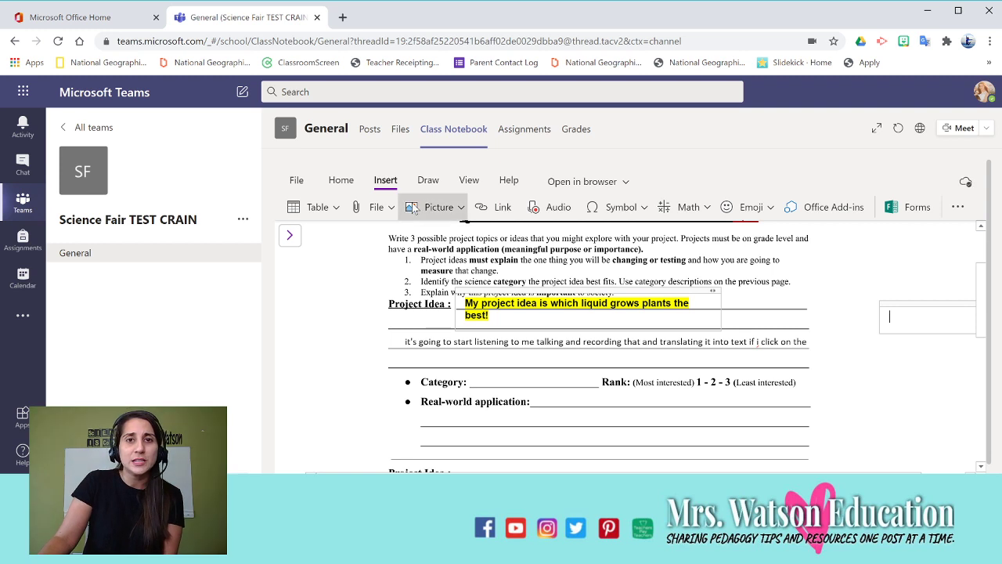
left_click(434, 207)
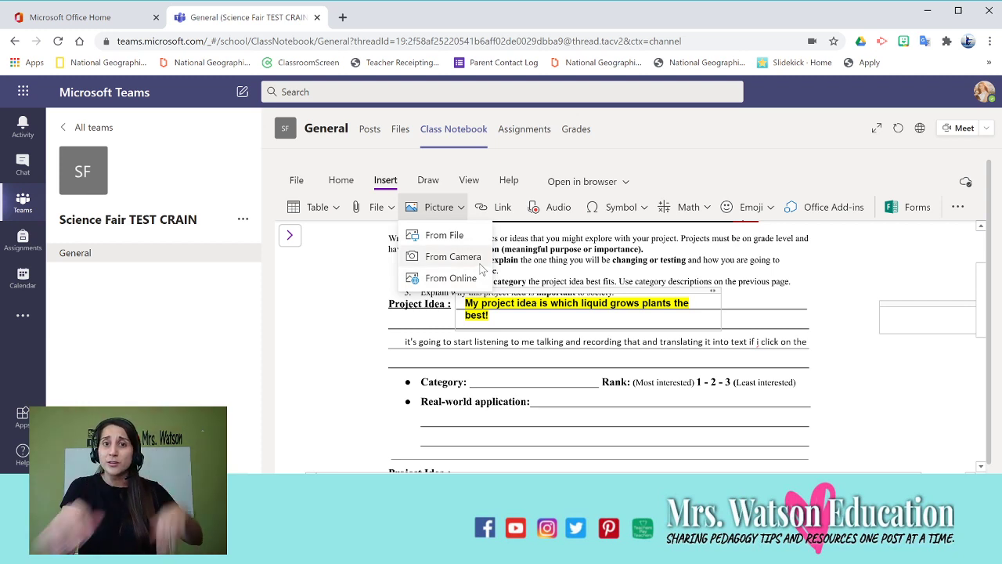
left_click(382, 206)
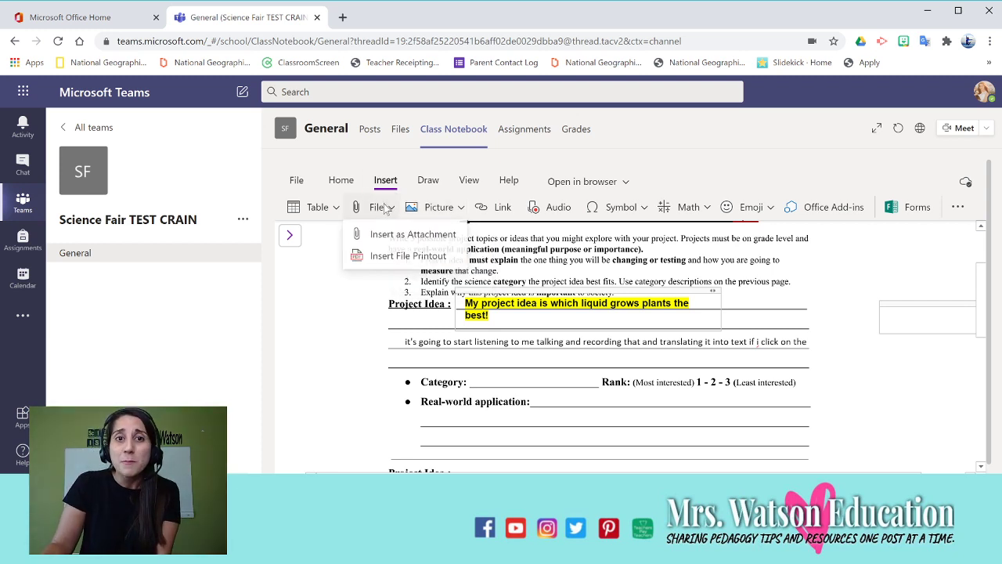
Step: Examine the link settings without a text selection and with the highlighted project idea sentence selected, leaving without inserting a link
left_click(505, 211)
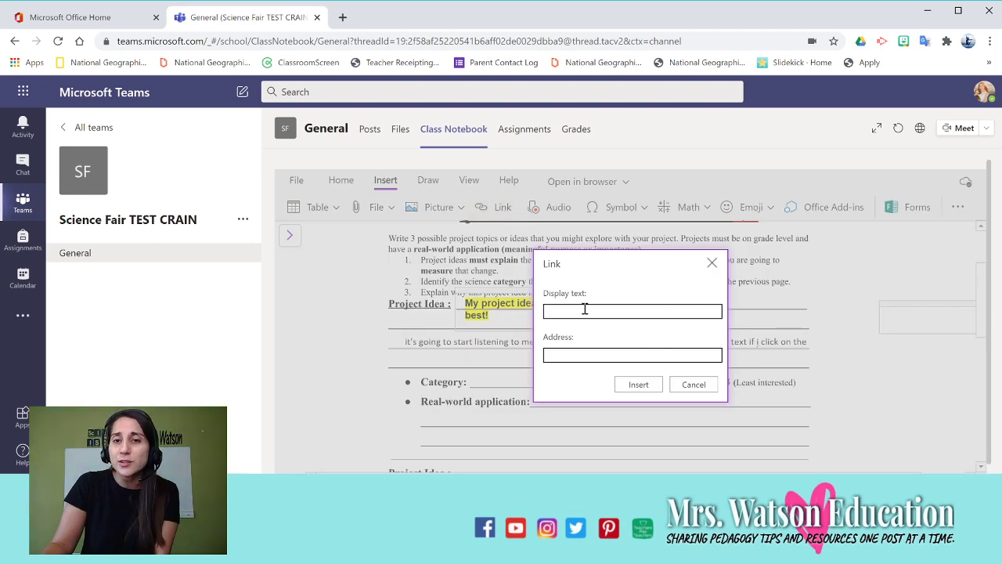
left_click(711, 263)
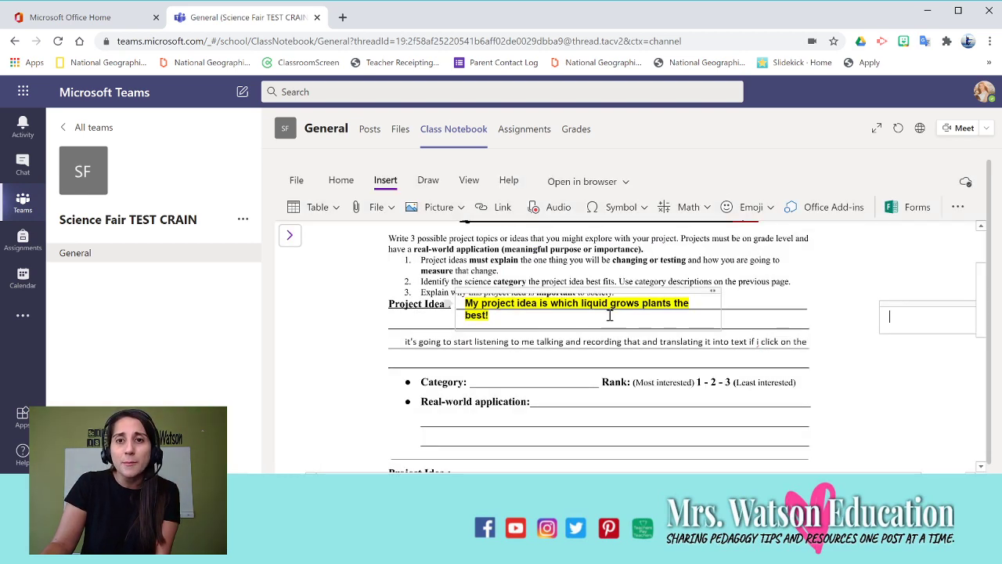
left_click_drag(490, 316, 465, 305)
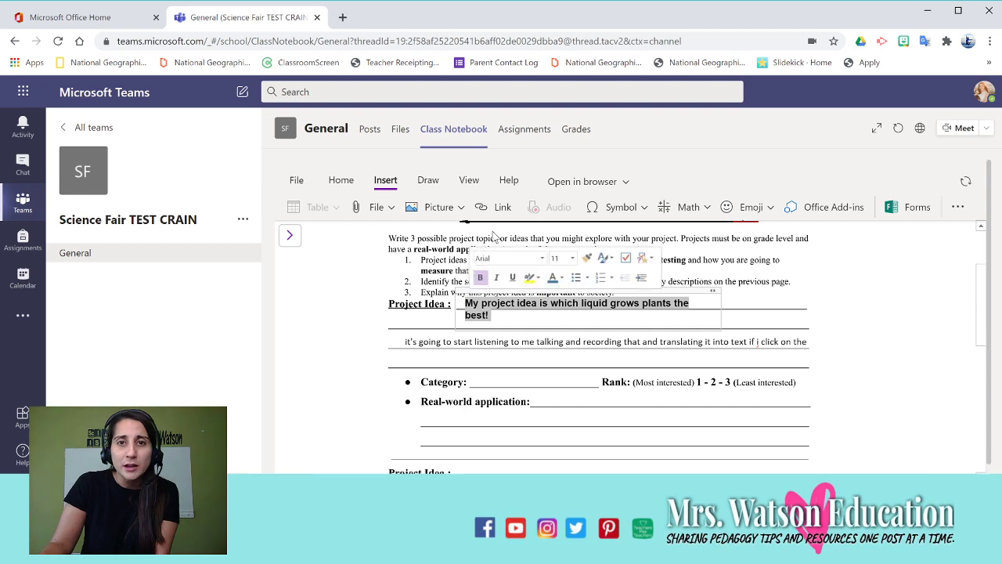
left_click(489, 208)
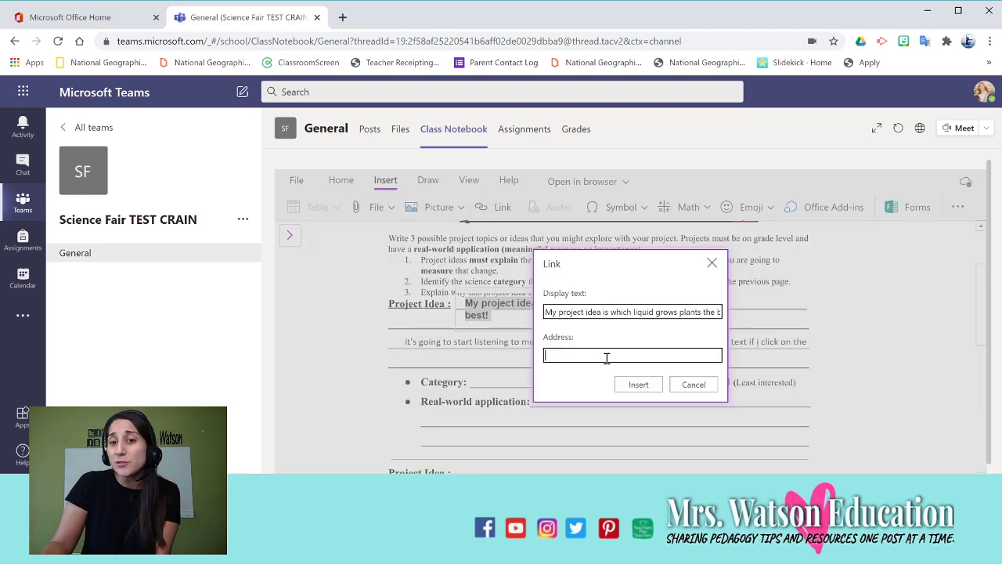
left_click(711, 262)
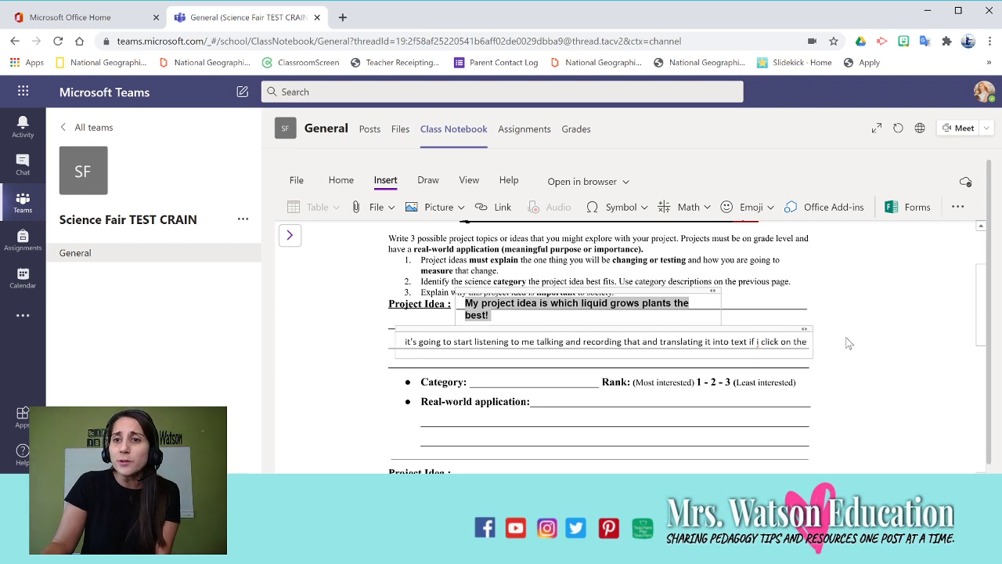
Step: Record a short audio clip in a new note beside the worksheet's Category and Real-world application lines
left_click(819, 391)
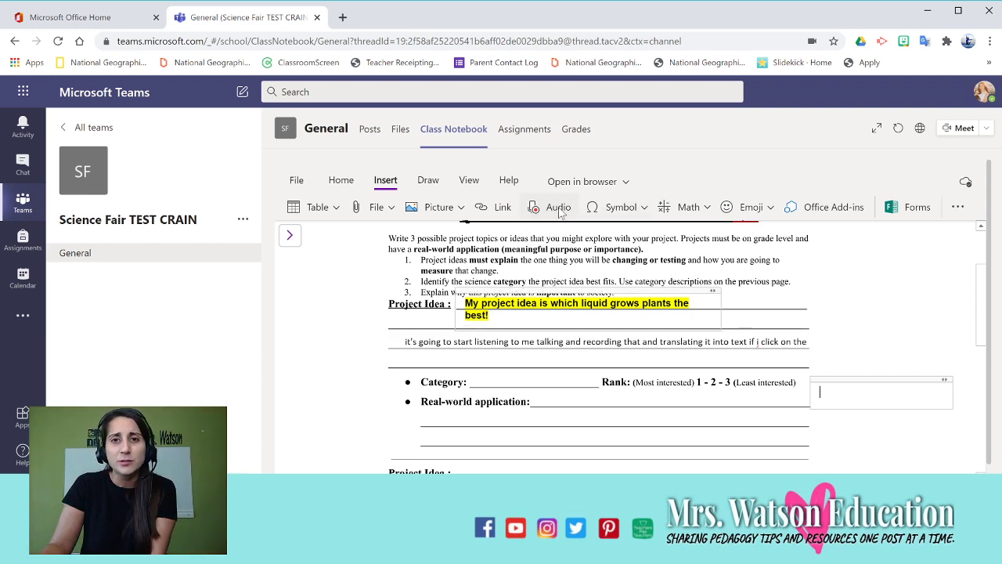
left_click(558, 208)
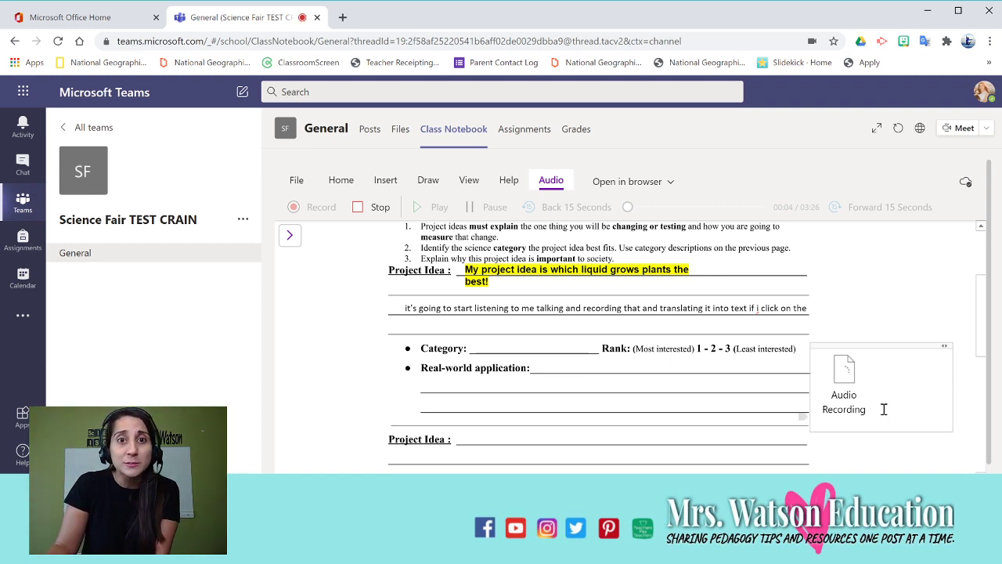
left_click(357, 210)
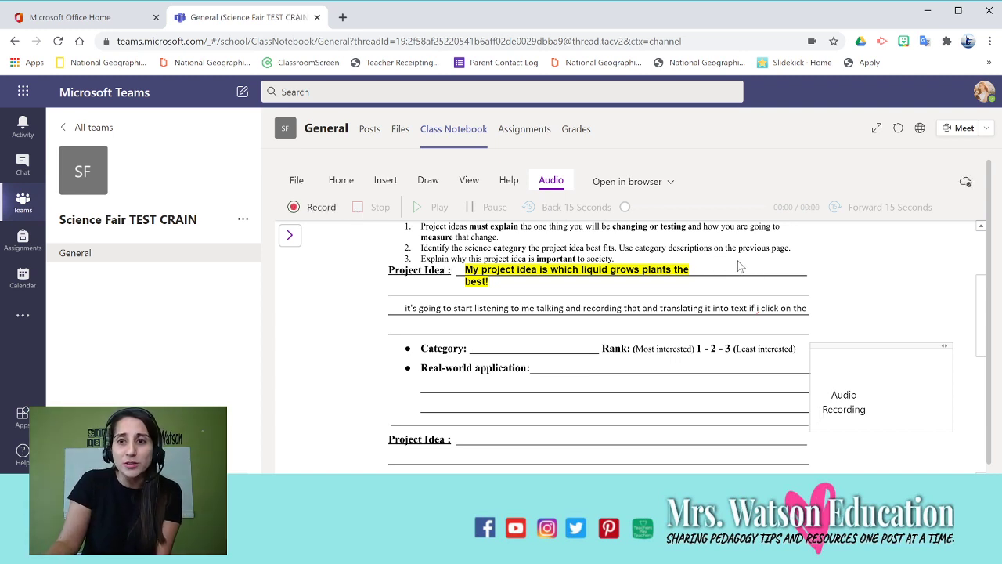
Step: Play back part of the new audio recording and pause it
left_click(854, 390)
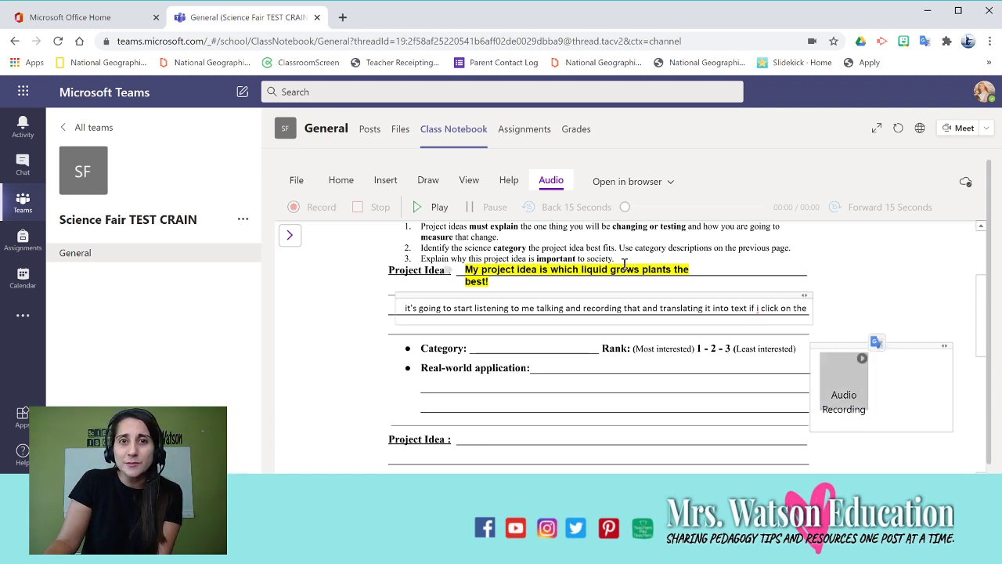
left_click(427, 207)
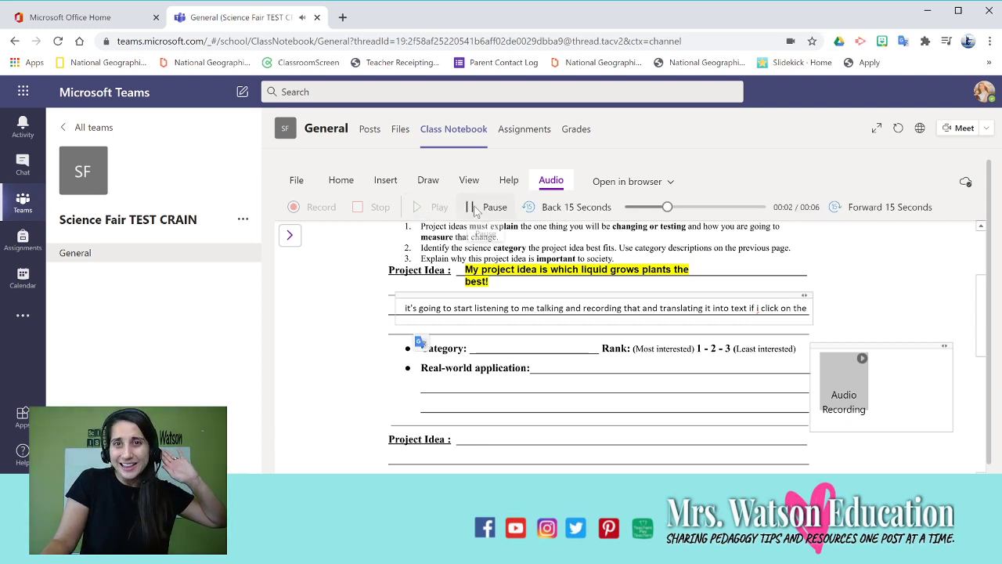
left_click(493, 208)
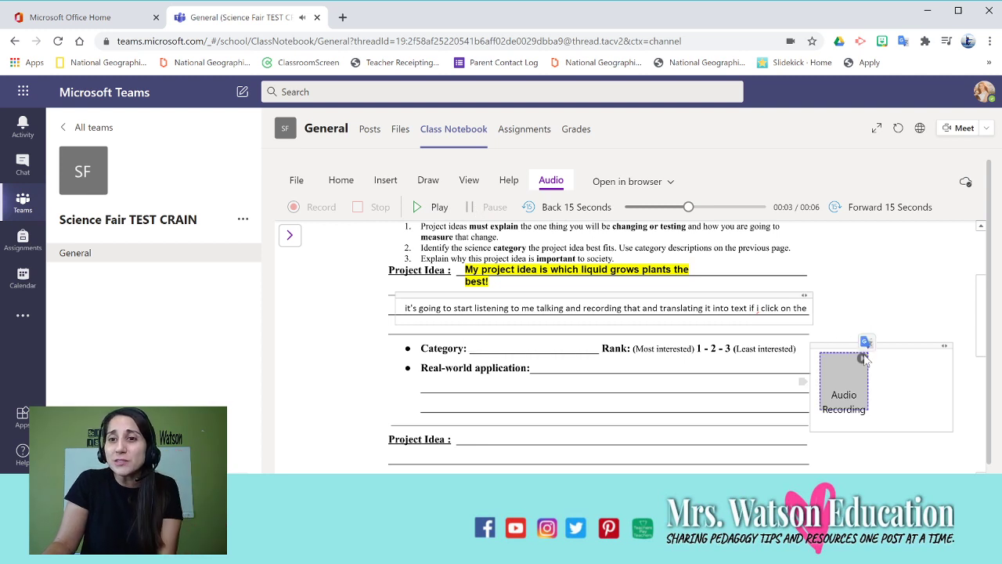
Step: Move the audio recording note up beside the blank lines of the first project idea
left_click(906, 343)
left_click_drag(909, 321, 909, 274)
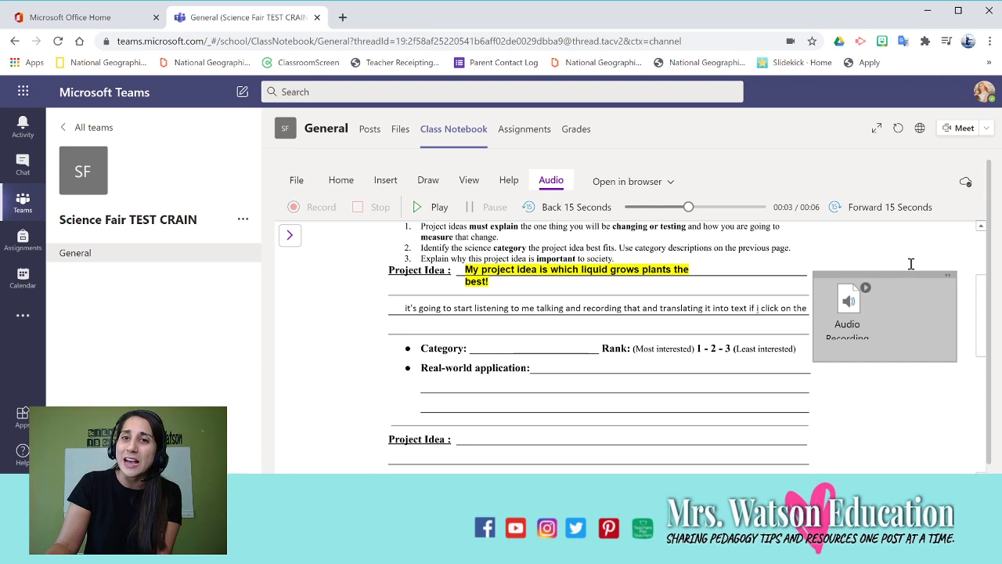
key("Escape")
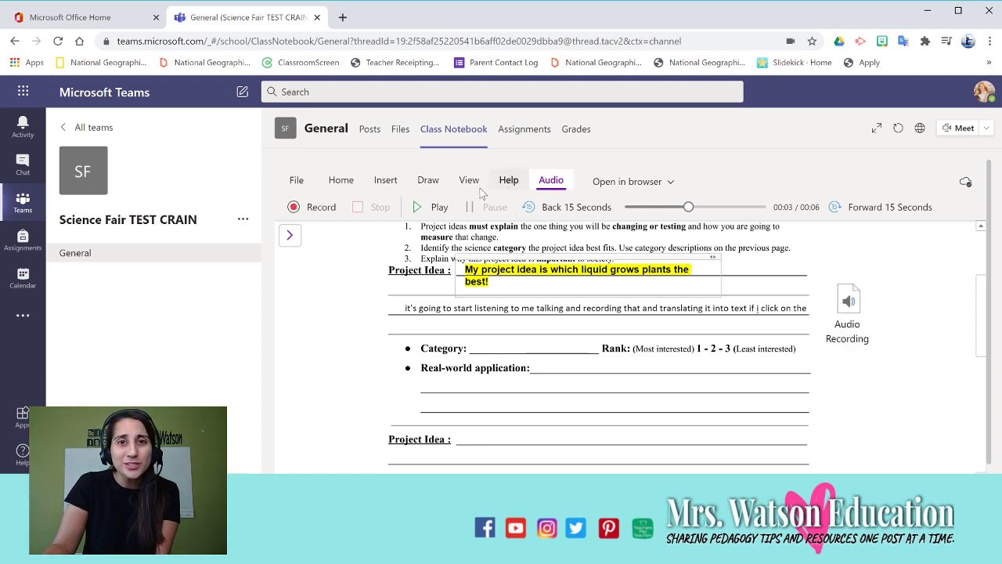
Step: Look through the symbols, emojis and stickers that can be inserted on the page
left_click(385, 180)
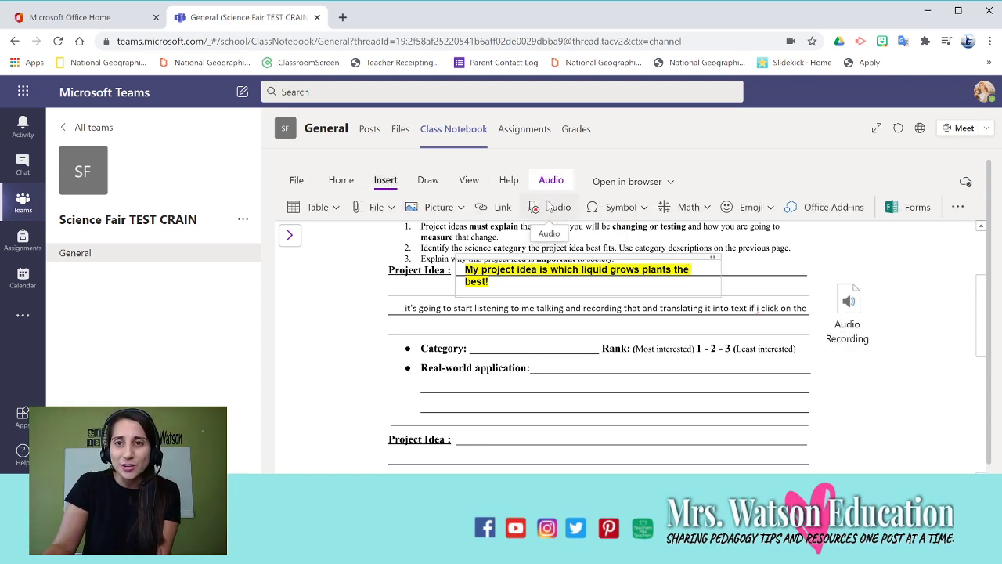
left_click(643, 207)
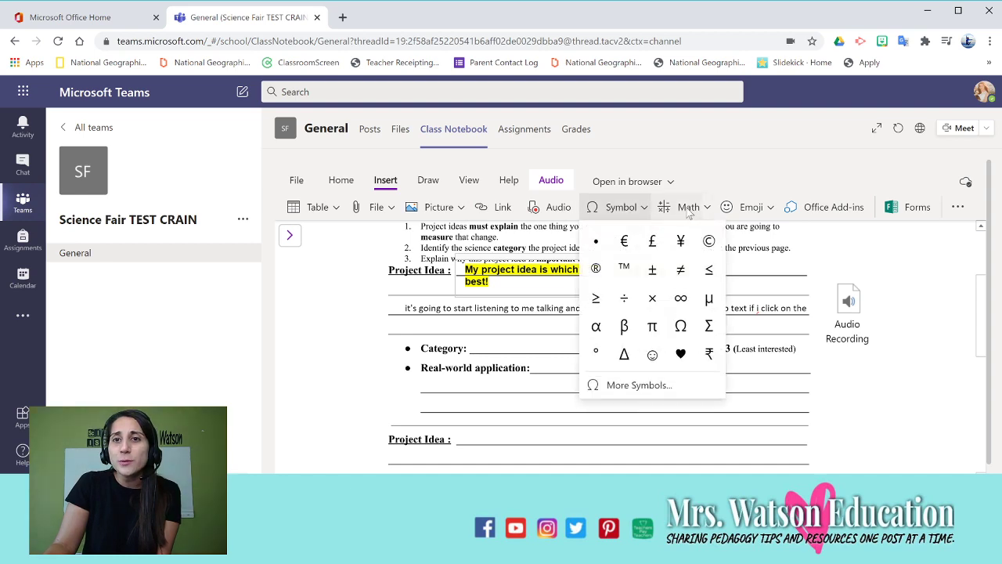
left_click(777, 206)
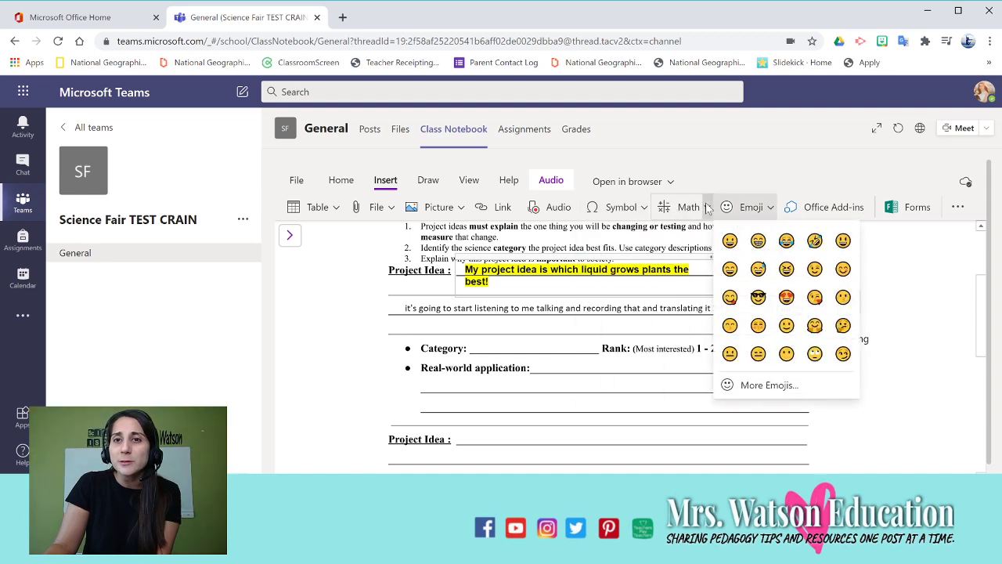
left_click(707, 208)
left_click(769, 207)
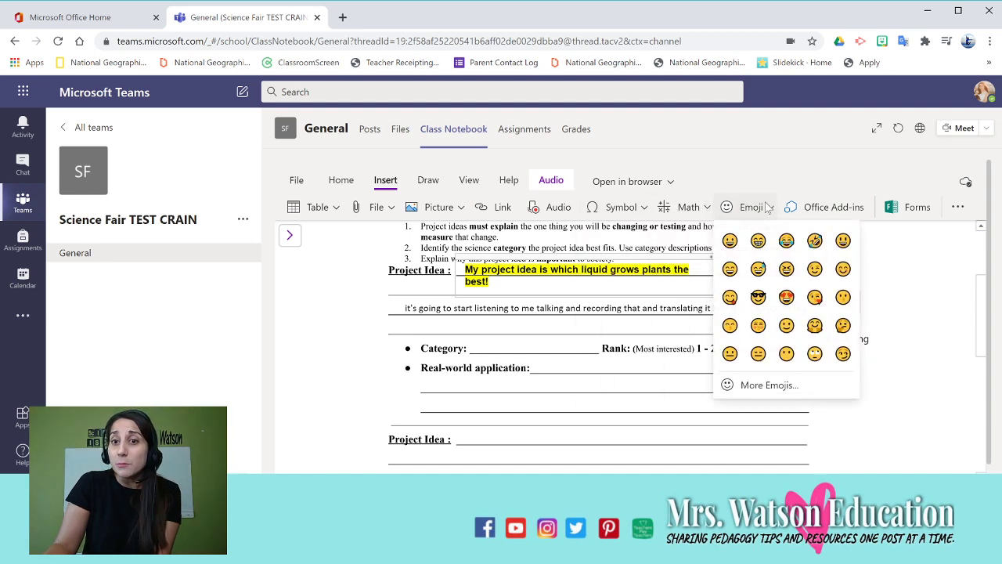
left_click(958, 208)
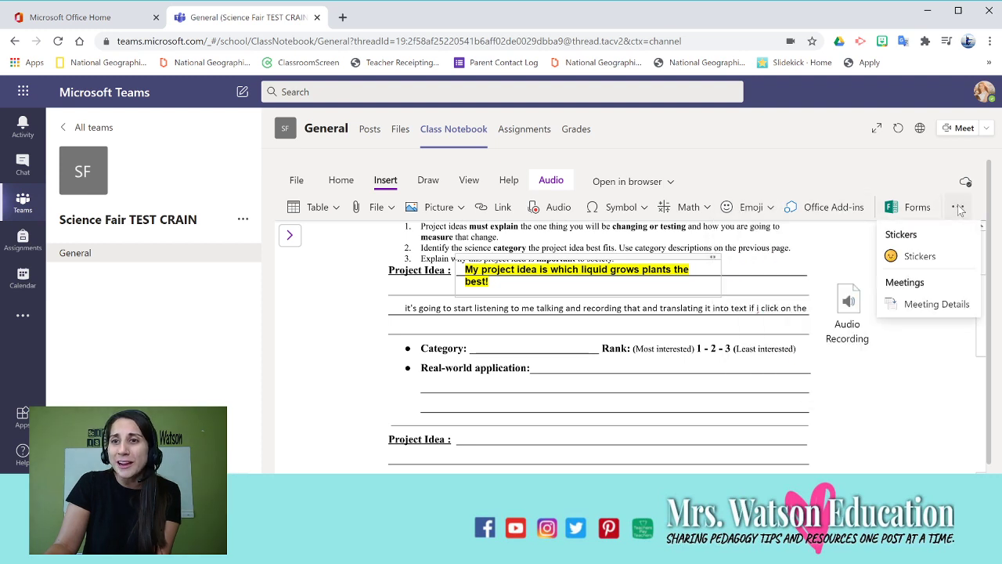
left_click(937, 257)
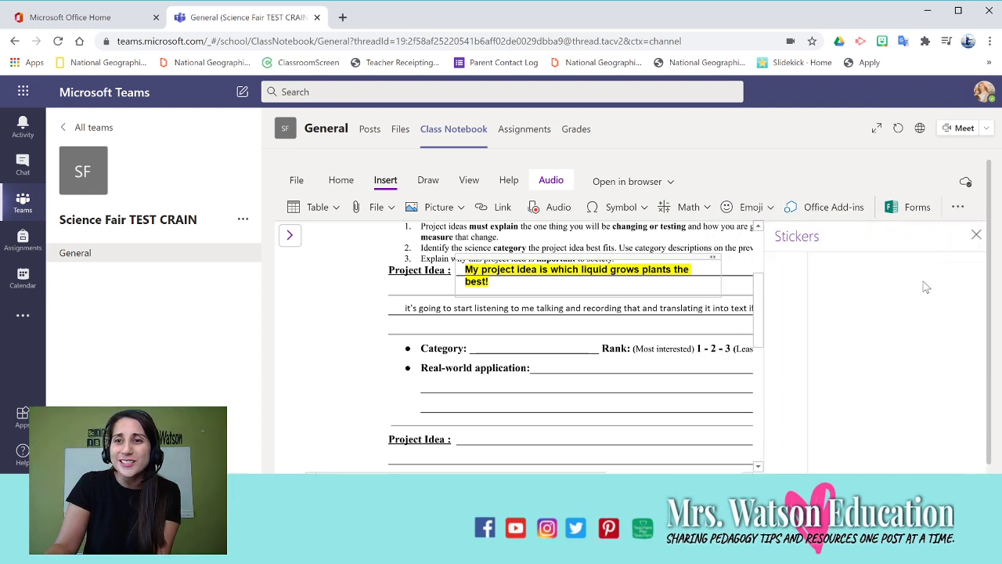
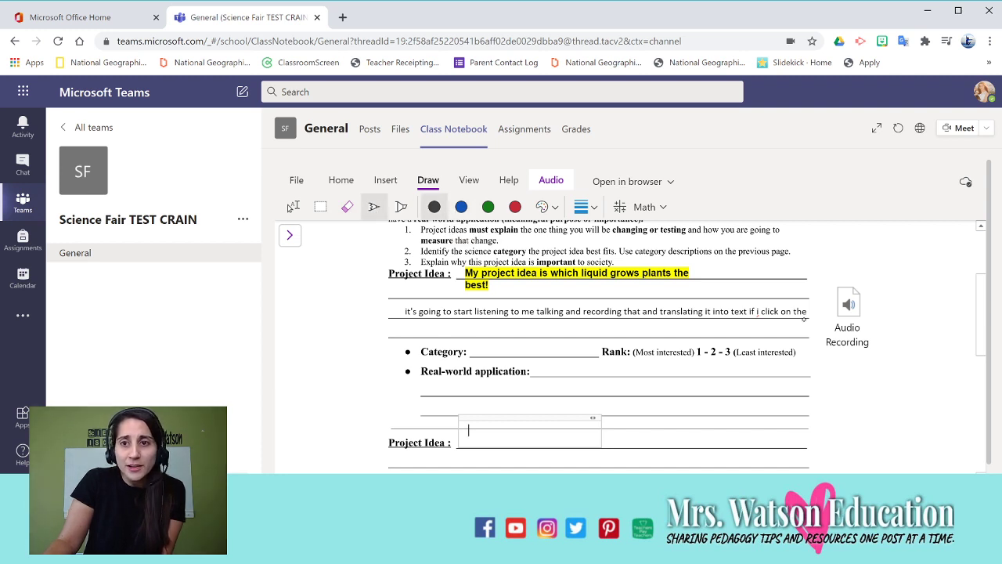
Step: Draw a green star with the pen in the blank space below the audio recording, and erase it
left_click(487, 206)
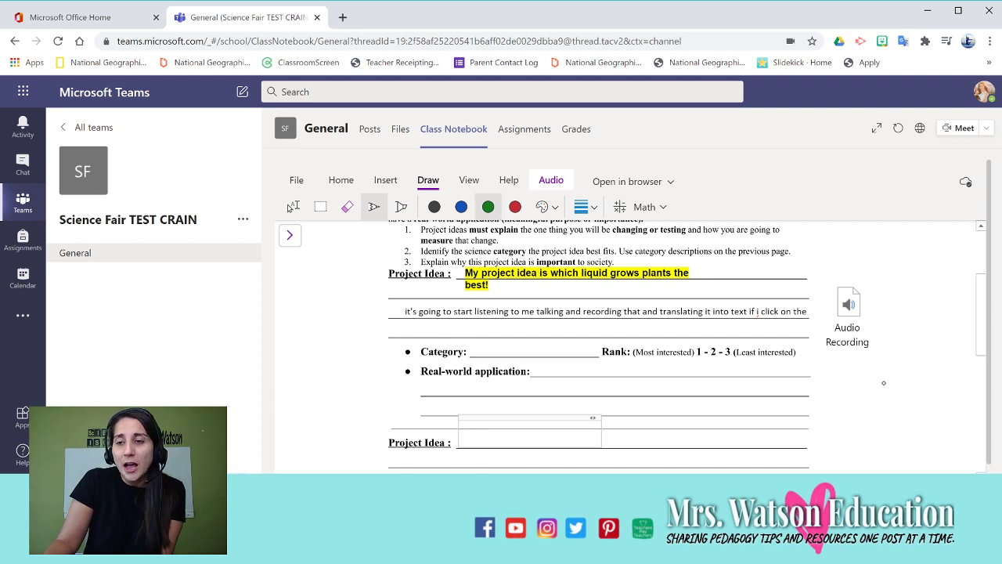
mouse_move(867, 388)
left_mouse_down()
mouse_move(855, 380)
mouse_move(871, 416)
left_mouse_up()
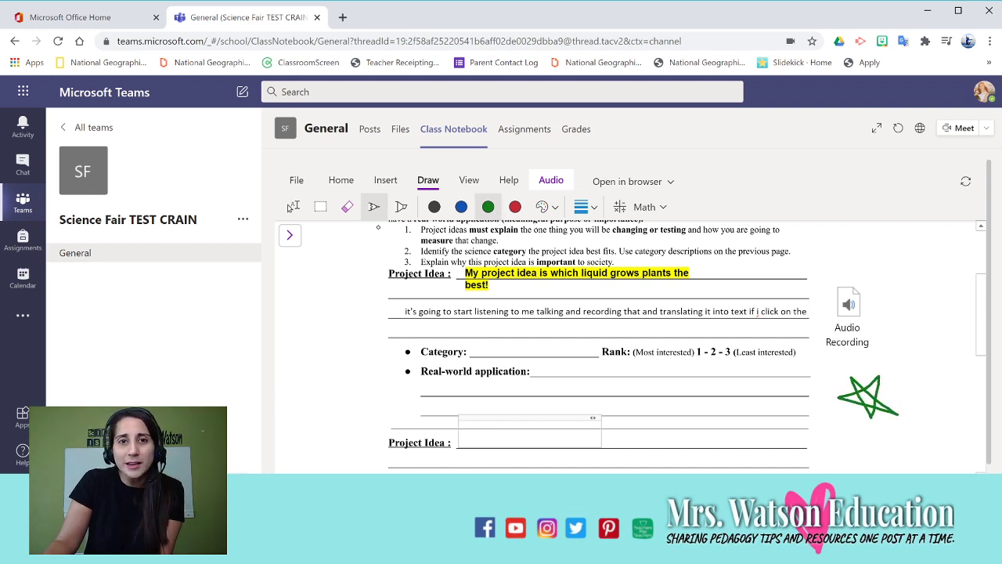
left_click(347, 206)
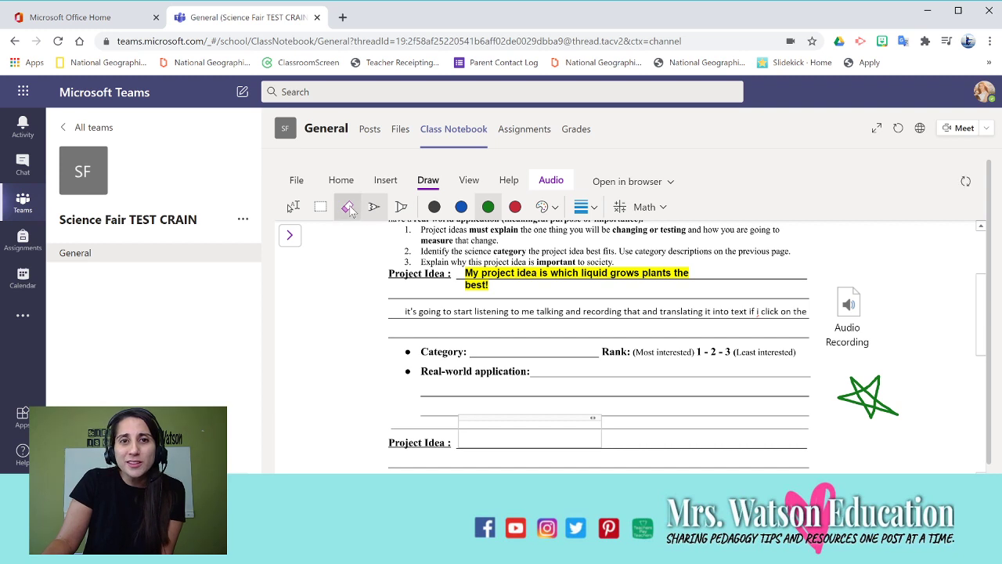
left_click(876, 385)
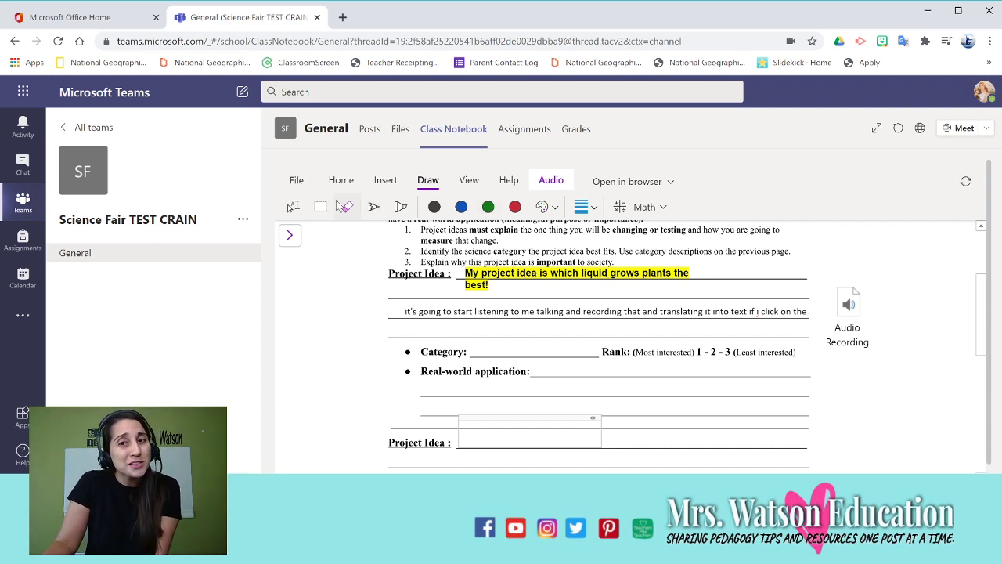
Step: Highlight the worksheet title and "real-world application" in yellow, and the start of instruction 2 in green, using the highlighter pen
left_click(400, 207)
scroll(626, 344, "up", 3)
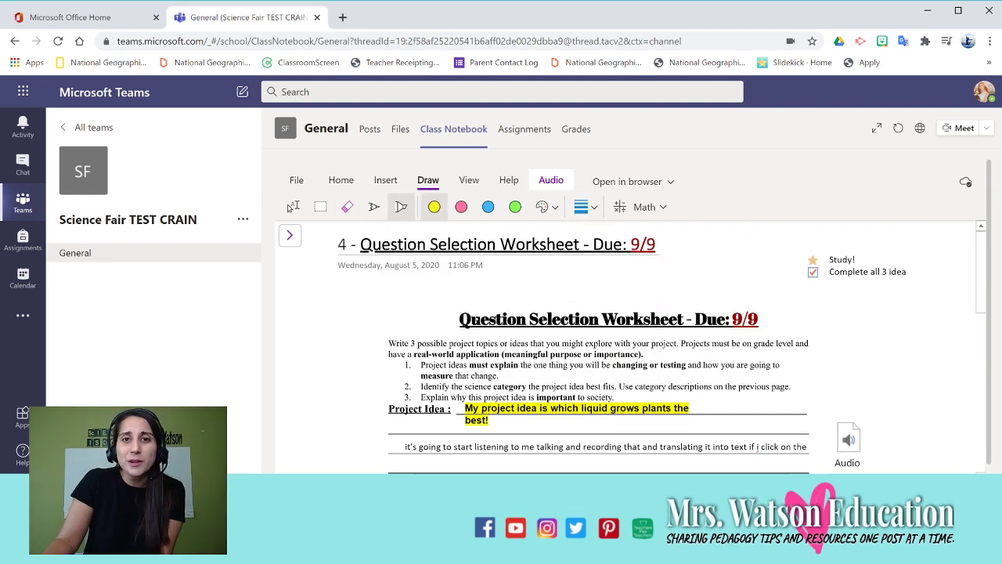
left_click_drag(457, 319, 771, 320)
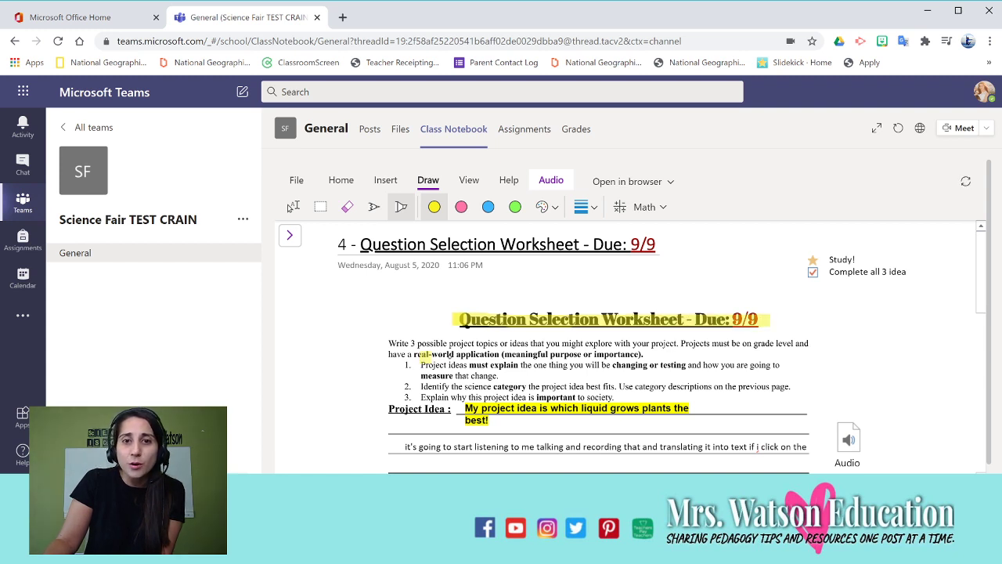
left_click_drag(430, 354, 505, 354)
left_click(515, 207)
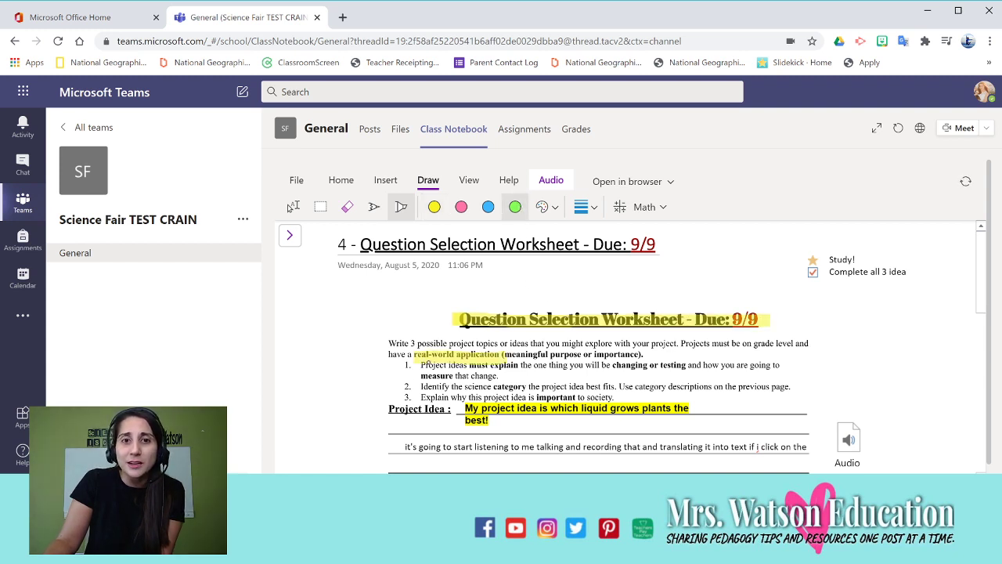
mouse_move(413, 384)
left_mouse_down()
mouse_move(464, 382)
mouse_move(409, 384)
left_mouse_up()
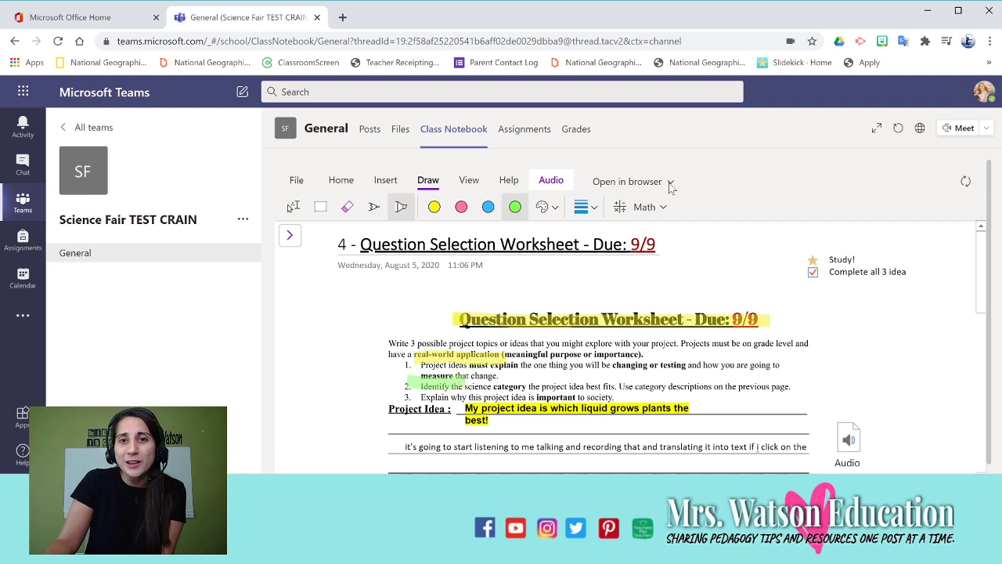
Step: Examine the line thickness choices for the highlighter and for the pen
left_click(594, 207)
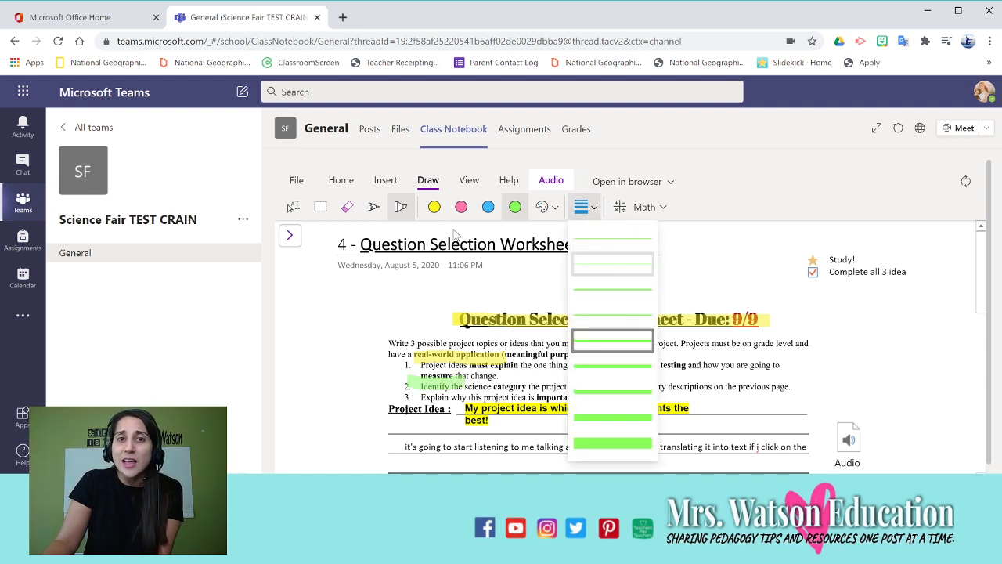
left_click(373, 207)
left_click(594, 208)
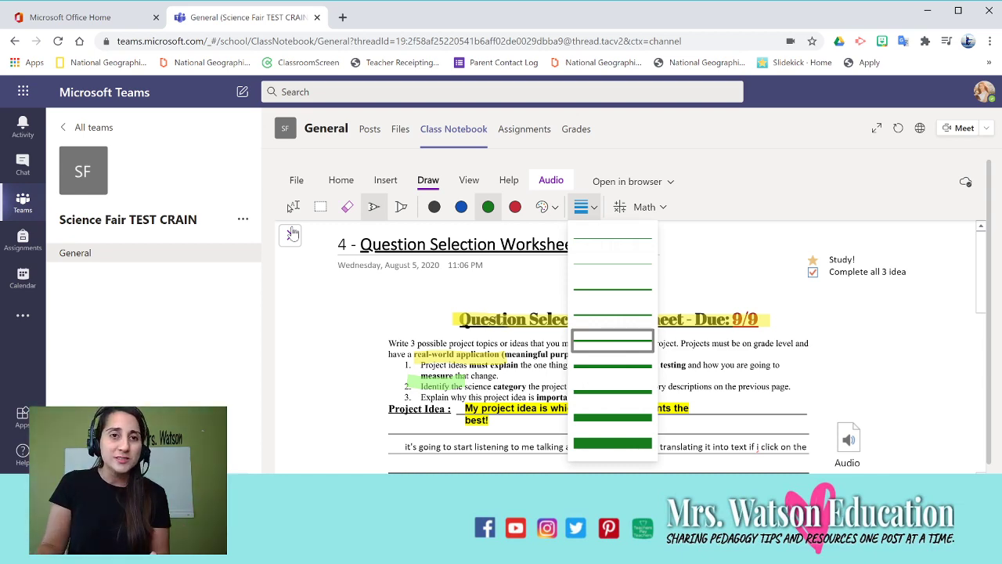
Step: Open the 12 - Official Paperwork page of the Science Fair Packet at the adult sponsor's signature line
left_click(292, 233)
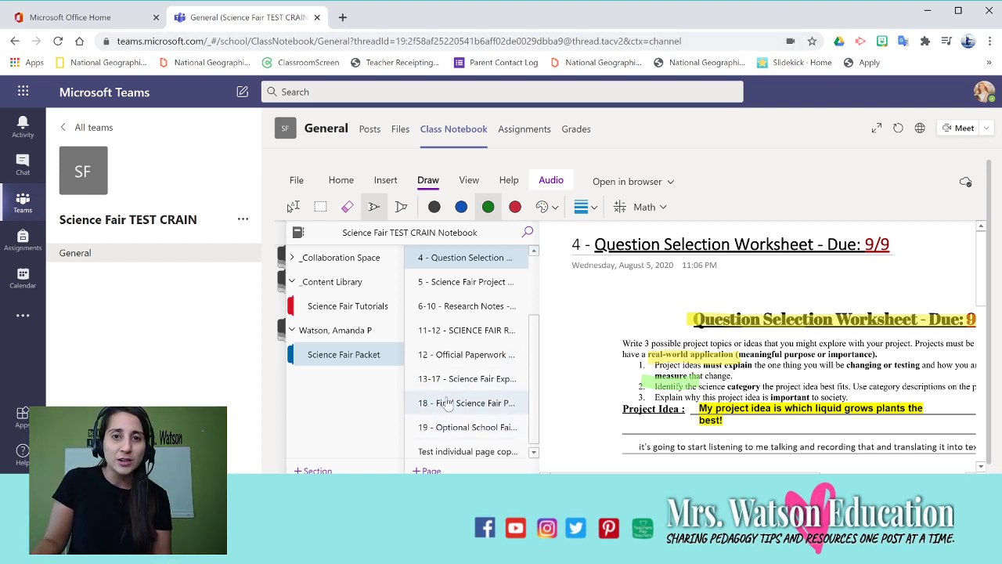
left_click(462, 357)
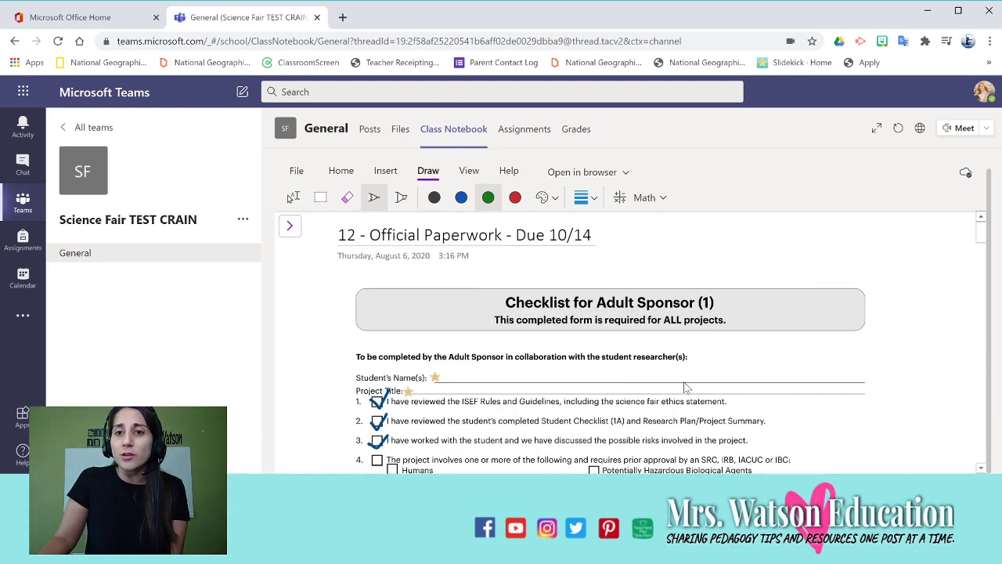
scroll(685, 388, "down", 10)
scroll(589, 349, "down", 5)
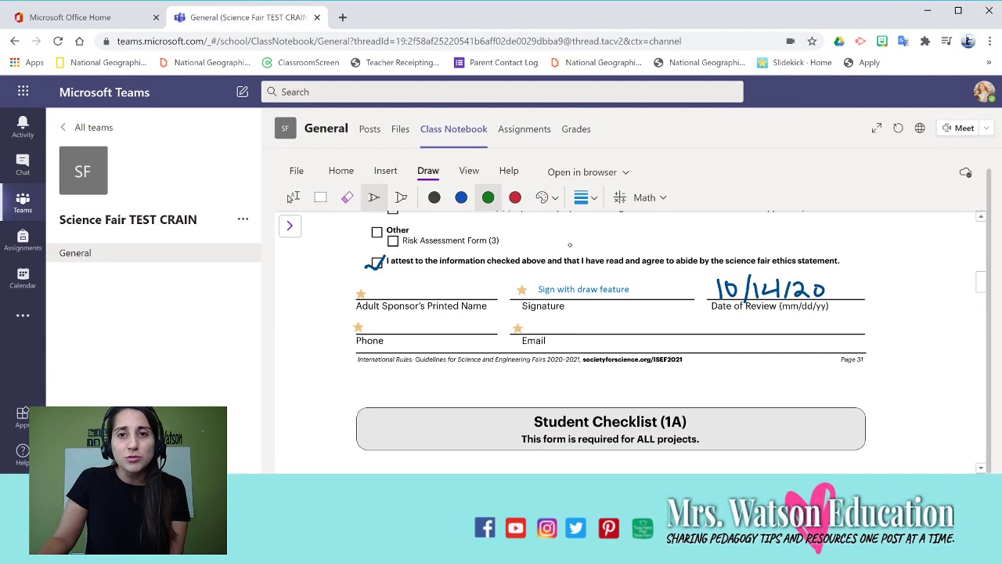
Step: Draw a signature in blue pen above the adult sponsor's signature line, and erase it
left_click(462, 197)
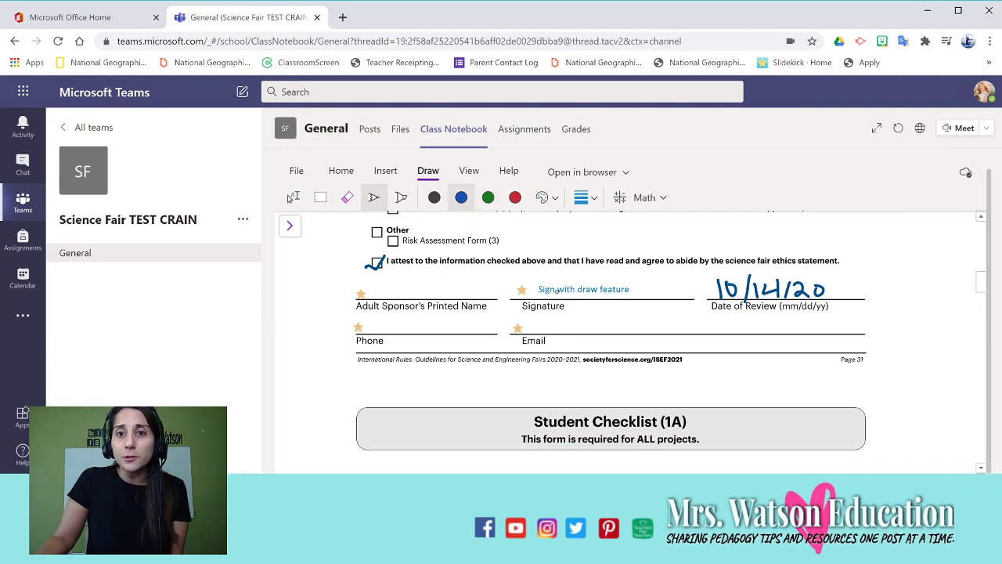
mouse_move(505, 280)
left_mouse_down()
mouse_move(677, 267)
mouse_move(673, 274)
left_mouse_up()
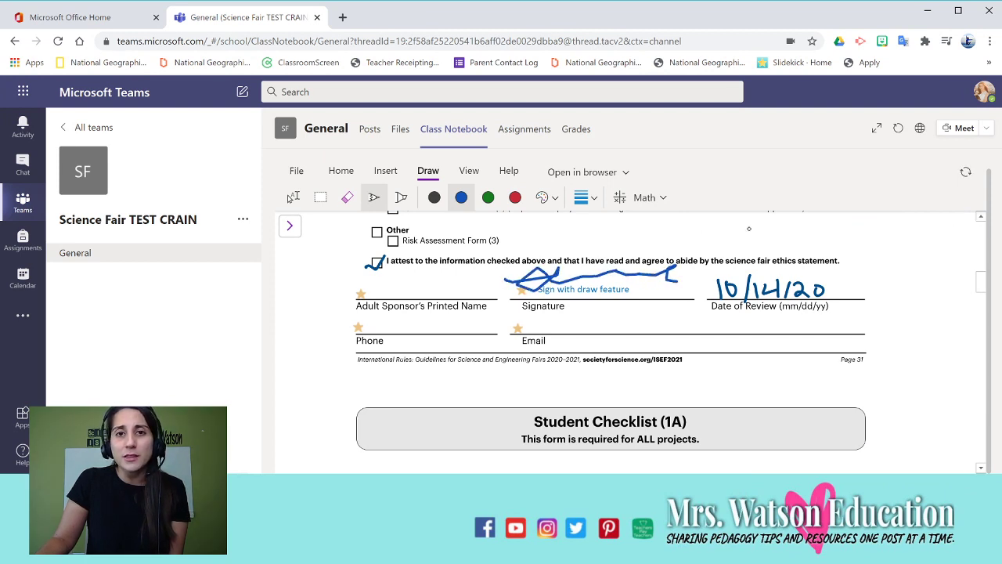
left_click(347, 198)
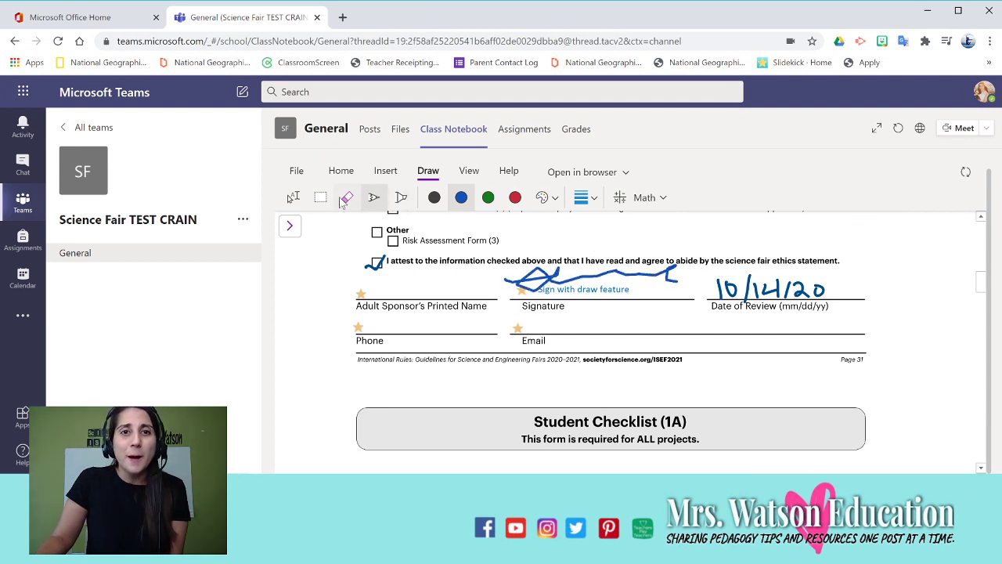
left_click(531, 274)
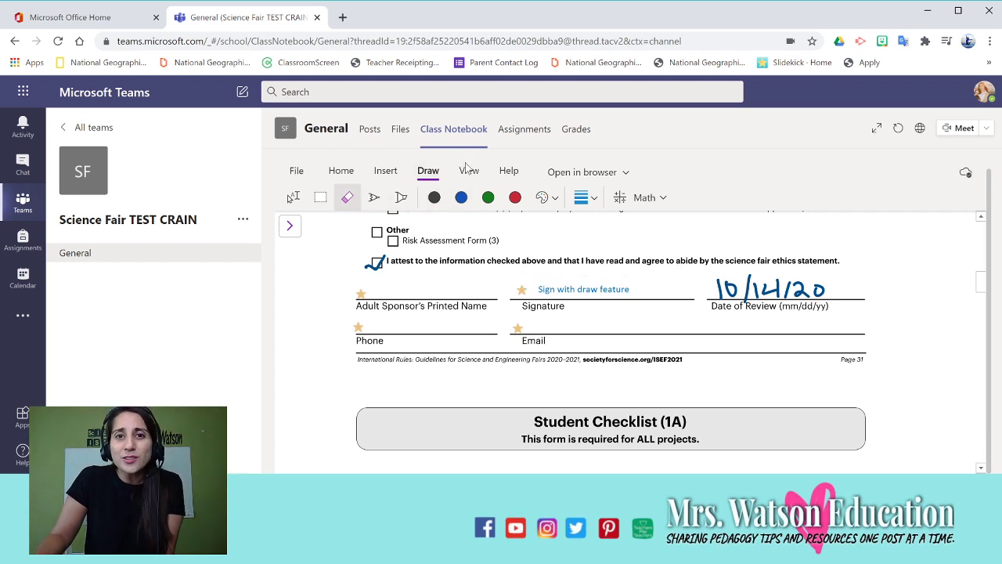
Step: Open the 12- Official Paperwork tutorial and directions page in the Content Library's Science Fair Tutorials section
left_click(290, 226)
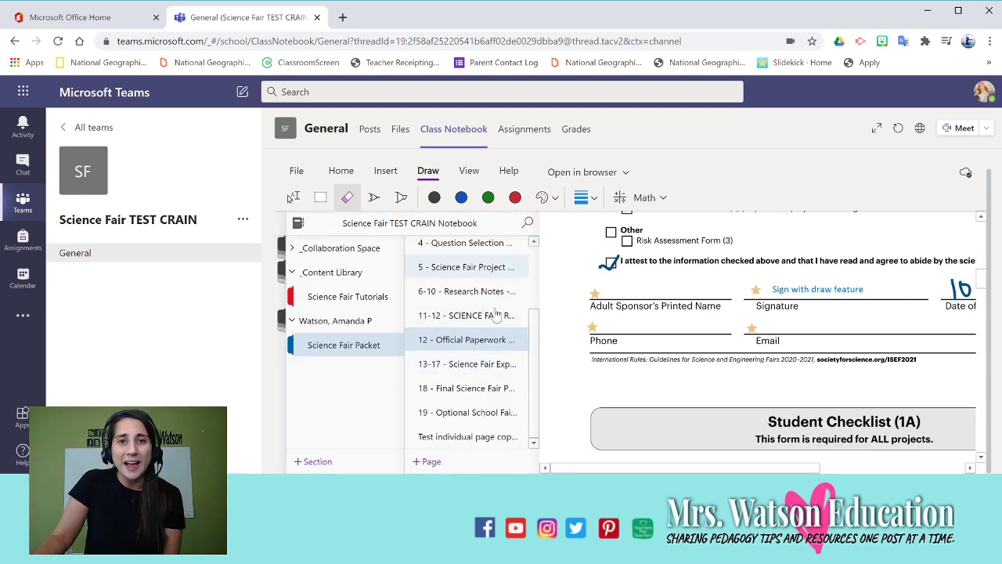
left_click(468, 171)
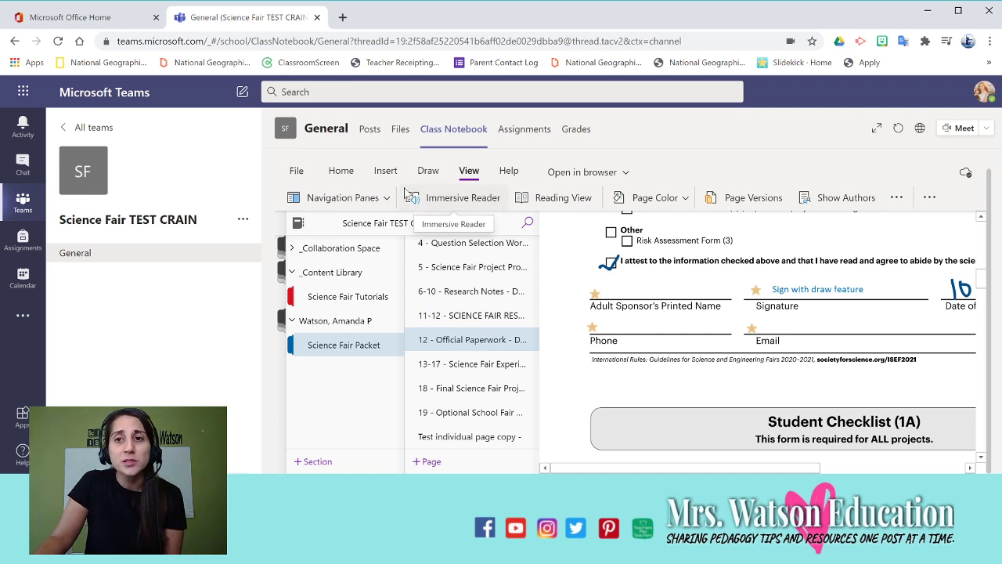
left_click(337, 296)
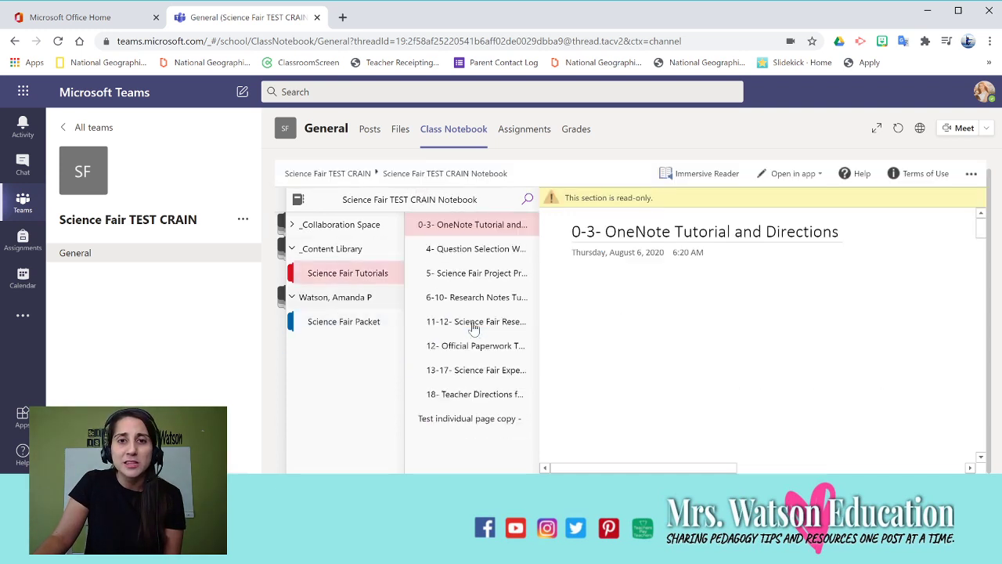
left_click(472, 346)
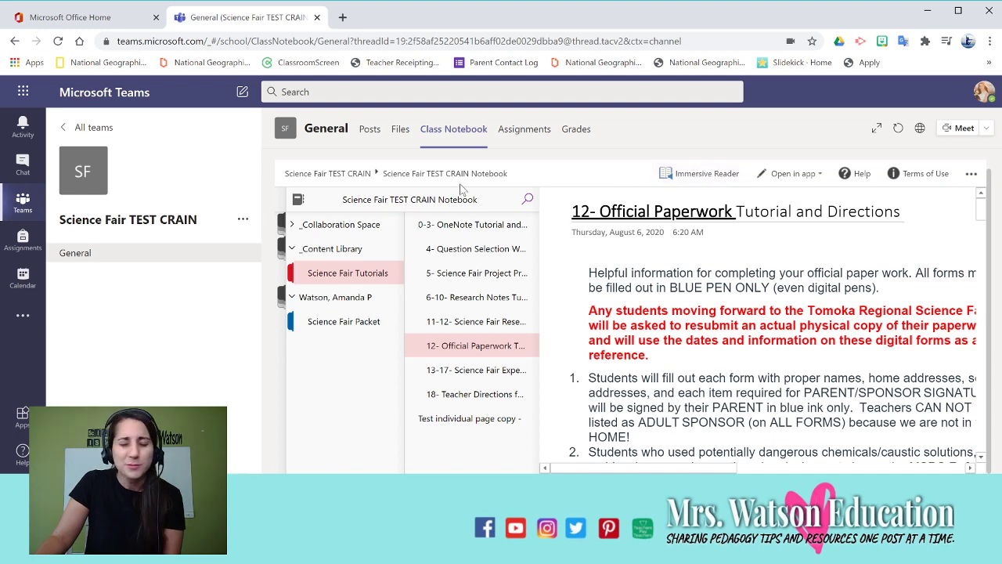
Step: Return to the Science Fair Packet and look through the deadlines and grading information on its cover page
left_click(336, 335)
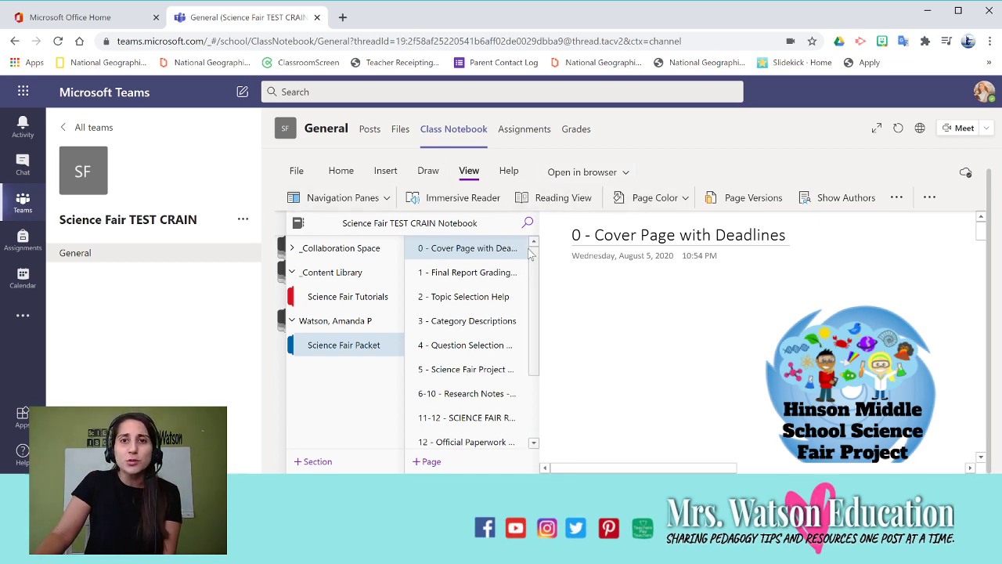
left_click(593, 288)
scroll(418, 299, "down", 10)
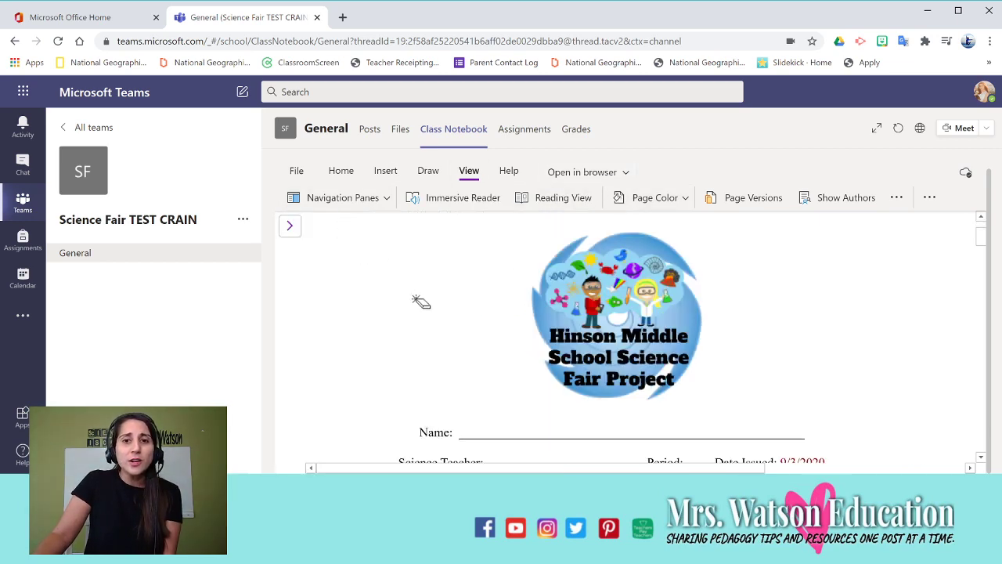
scroll(546, 317, "up", 1)
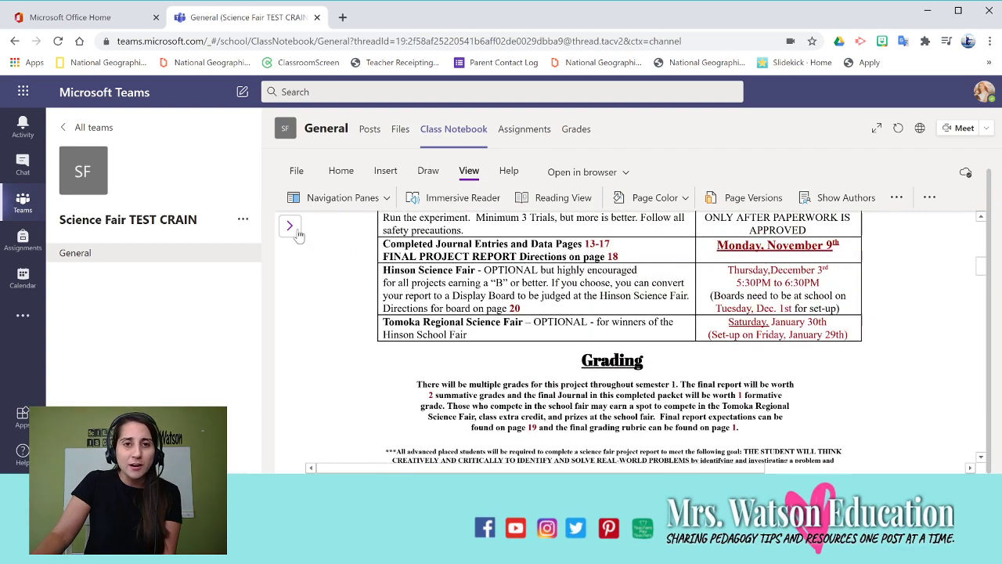
left_click(298, 233)
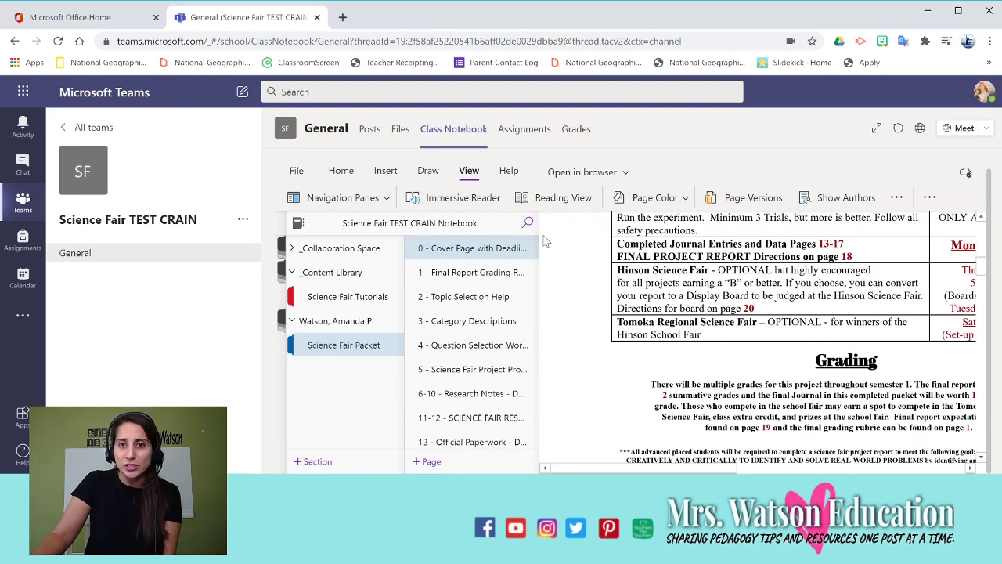
left_click(633, 270)
scroll(623, 287, "up", 5)
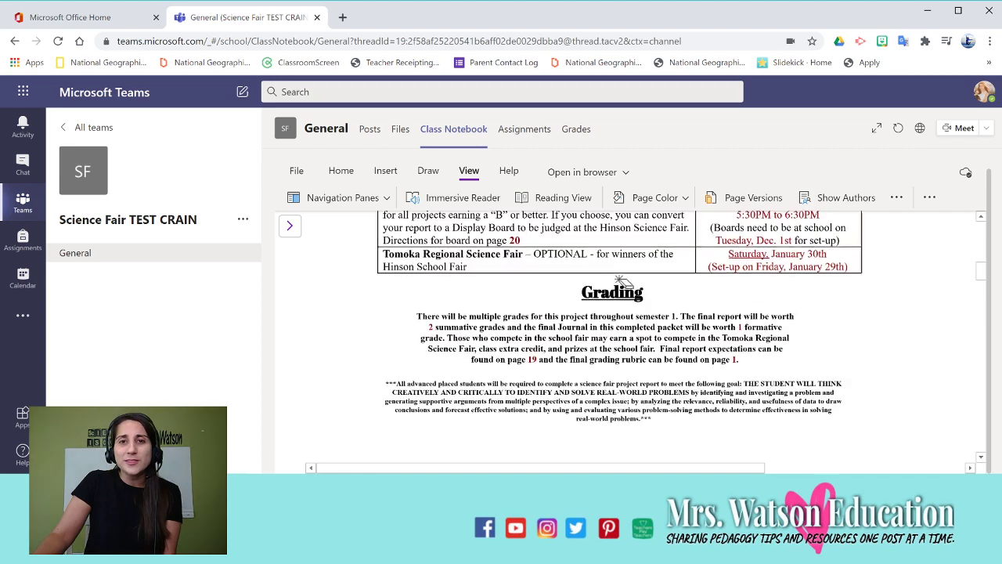
scroll(622, 286, "up", 2)
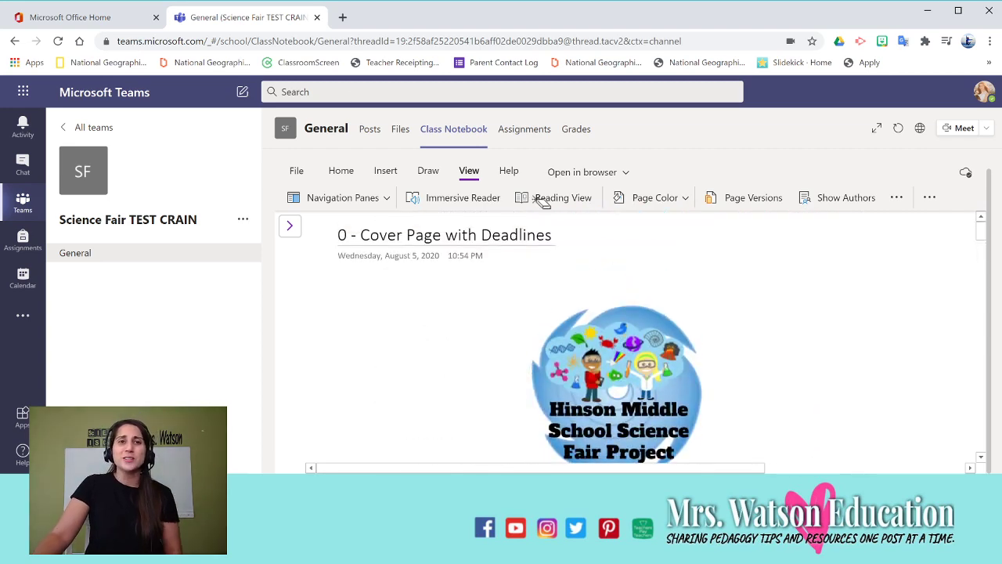
Step: Open the notebook in its own browser tab, and look at the notebook apps on the Office home page
left_click(587, 175)
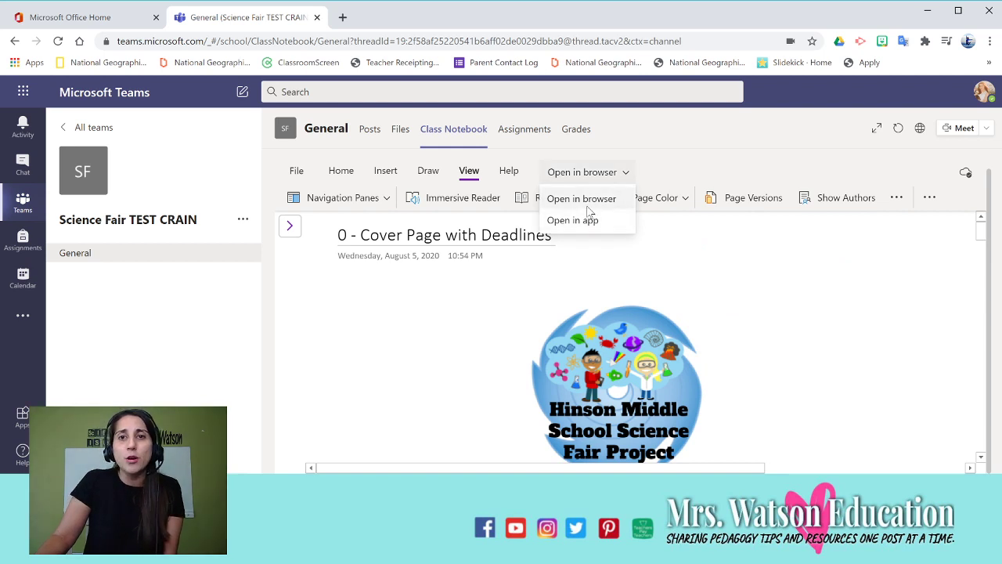
left_click(581, 199)
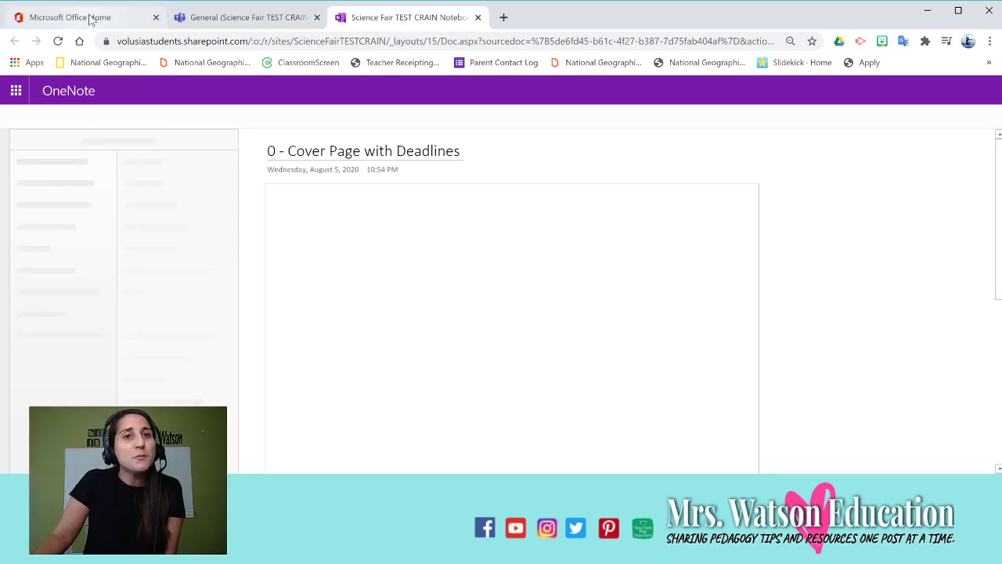
left_click(92, 16)
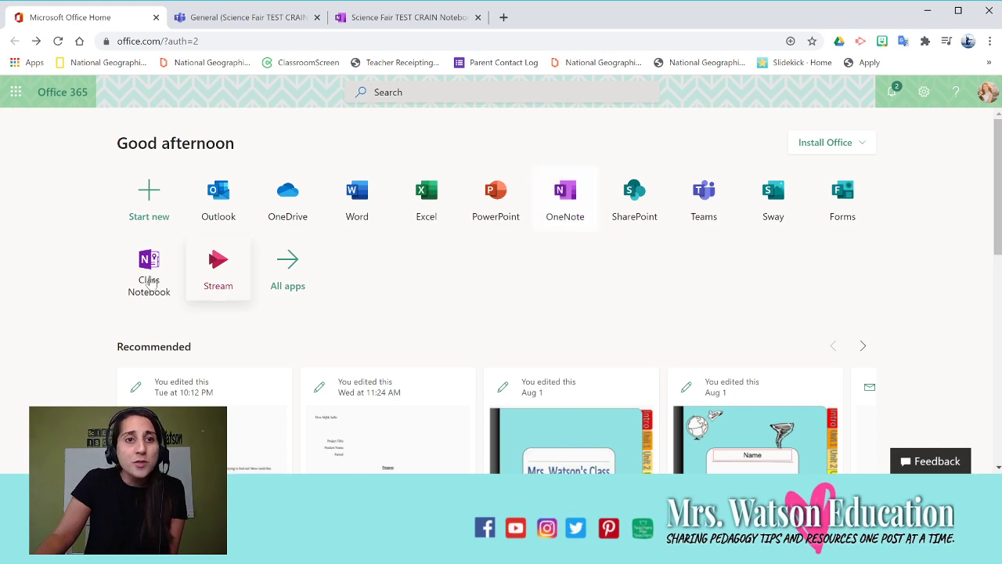
left_click(362, 22)
left_click(229, 18)
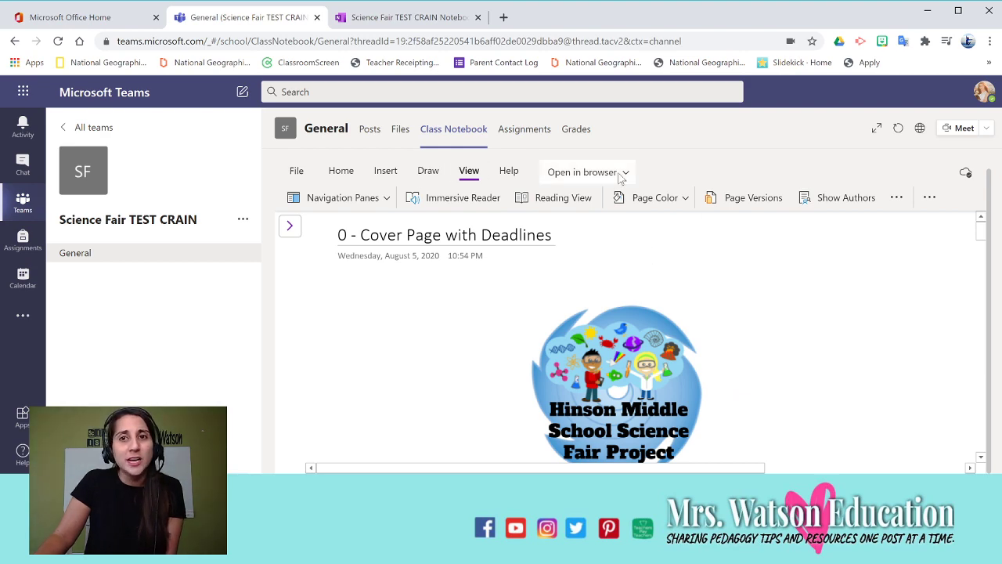
Step: Switch to the notebook opened in OneNote for the web and view its 4 - Question Selection Worksheet page
left_click(417, 24)
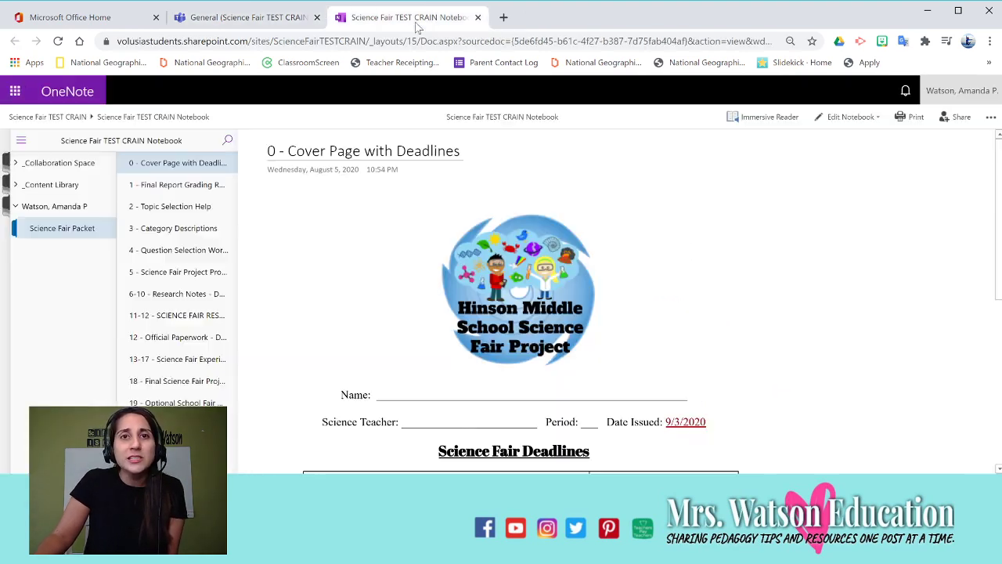
scroll(462, 309, "down", 1)
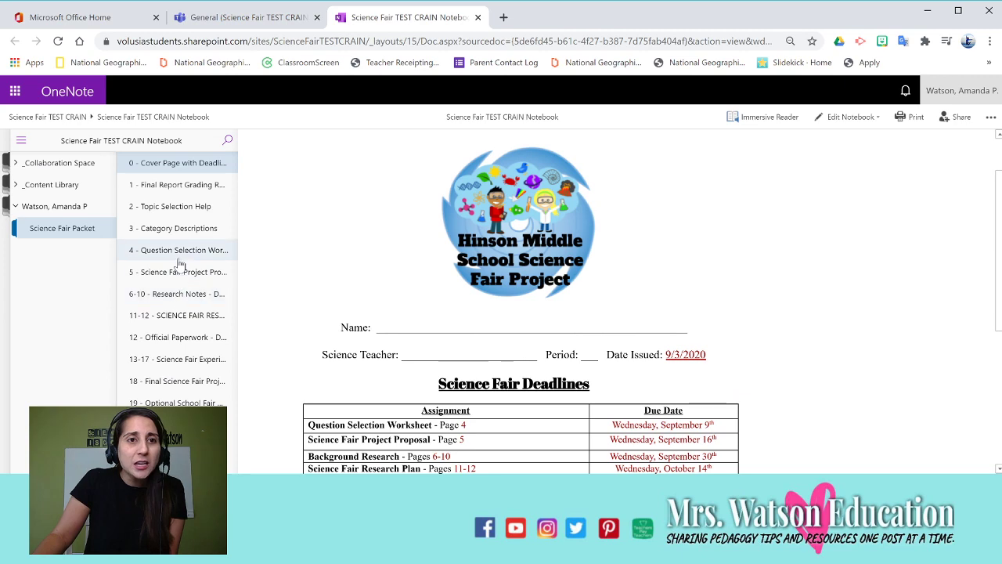
left_click(180, 251)
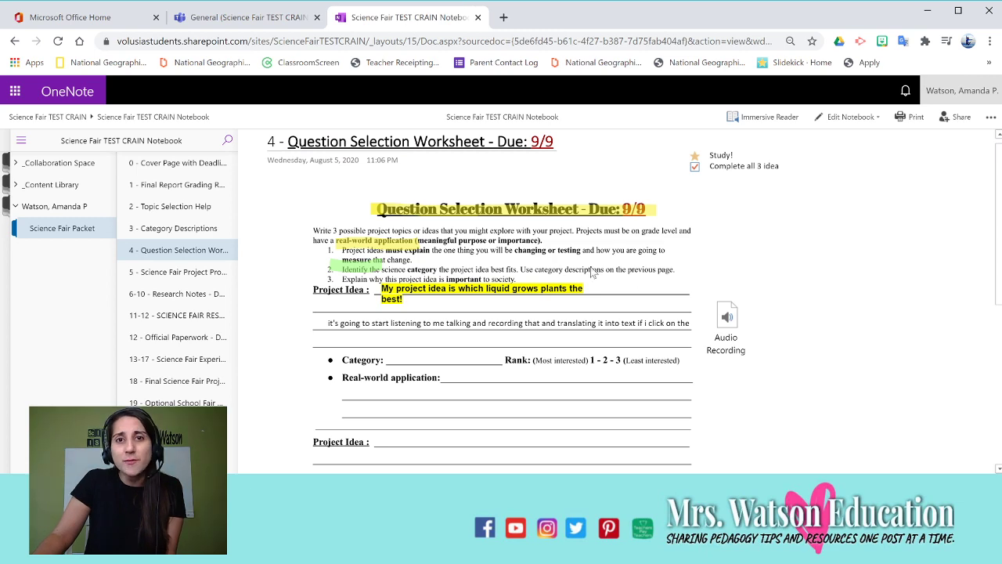
Step: Compare the OneNote tab with the Teams tab, and show the sections and pages of the Teams notebook
left_click(275, 20)
left_click(397, 19)
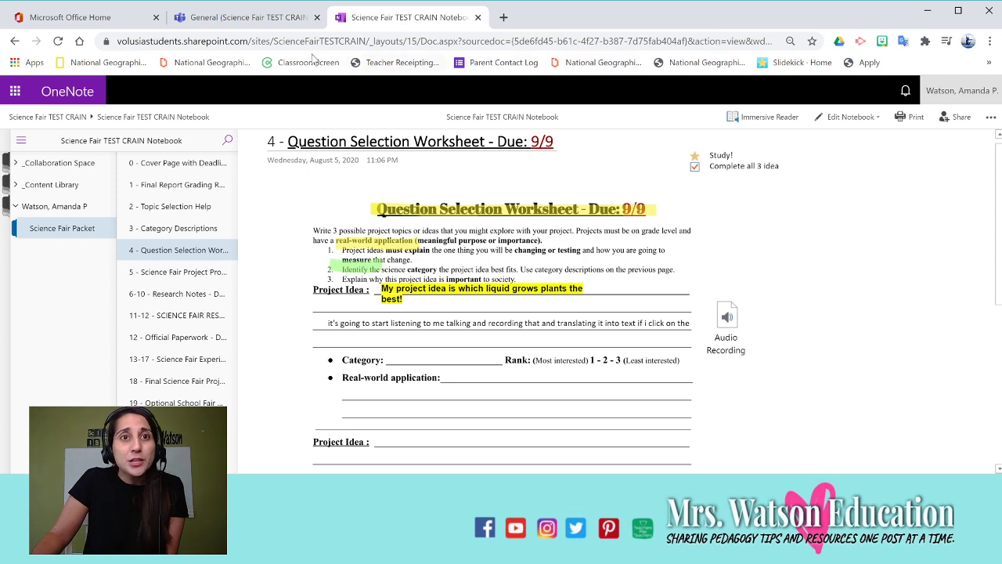
left_click(265, 20)
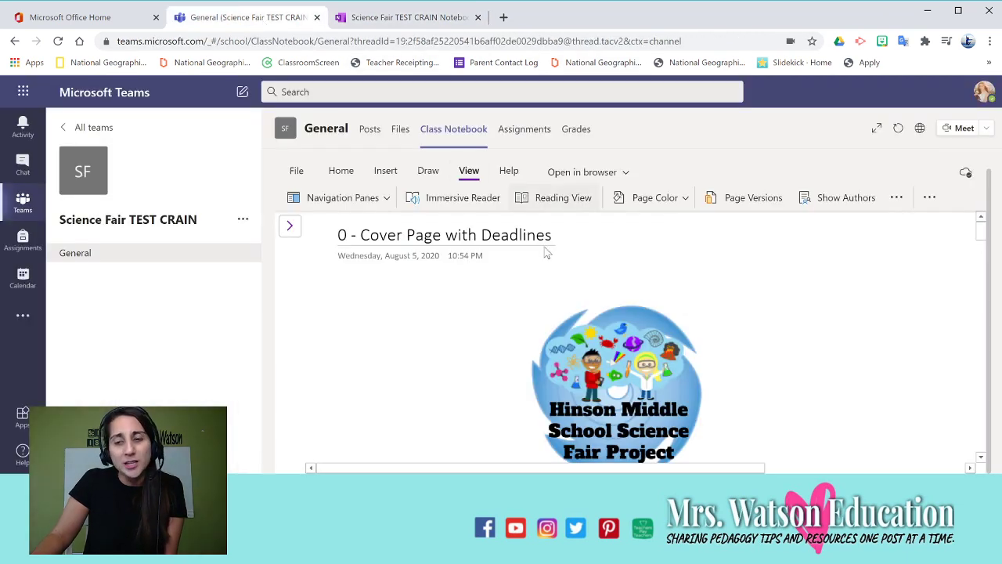
left_click(289, 225)
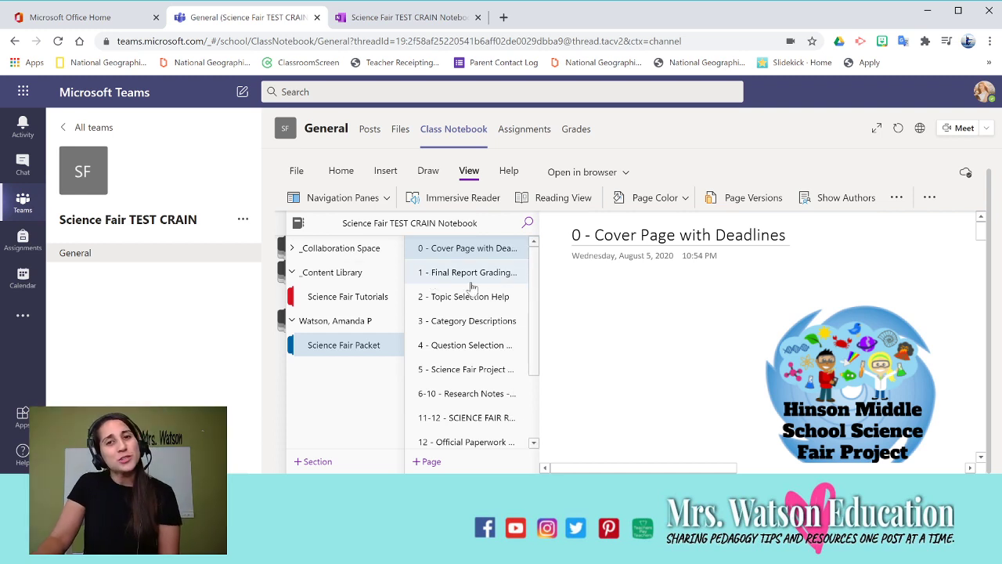